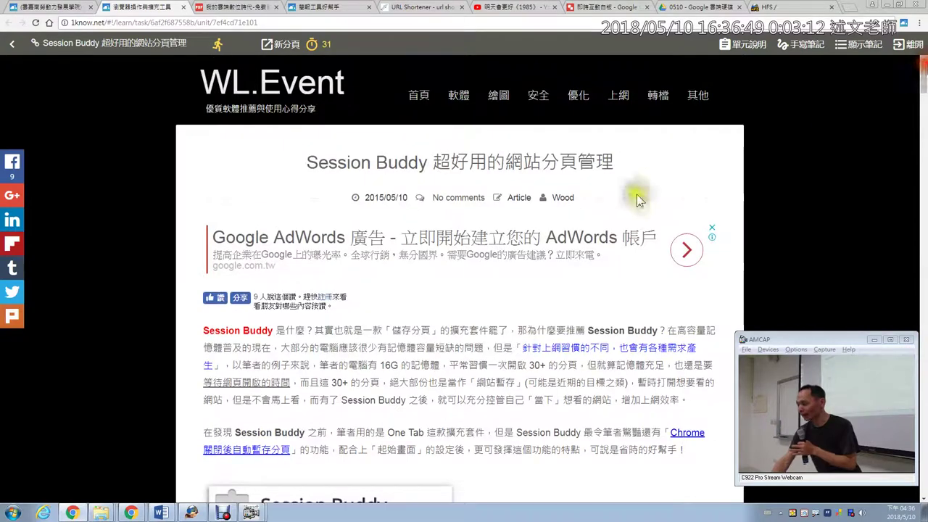
Copy the name "Session Buddy" from the article title
click(328, 161)
drag(328, 161, 428, 160)
key(ctrl+c)
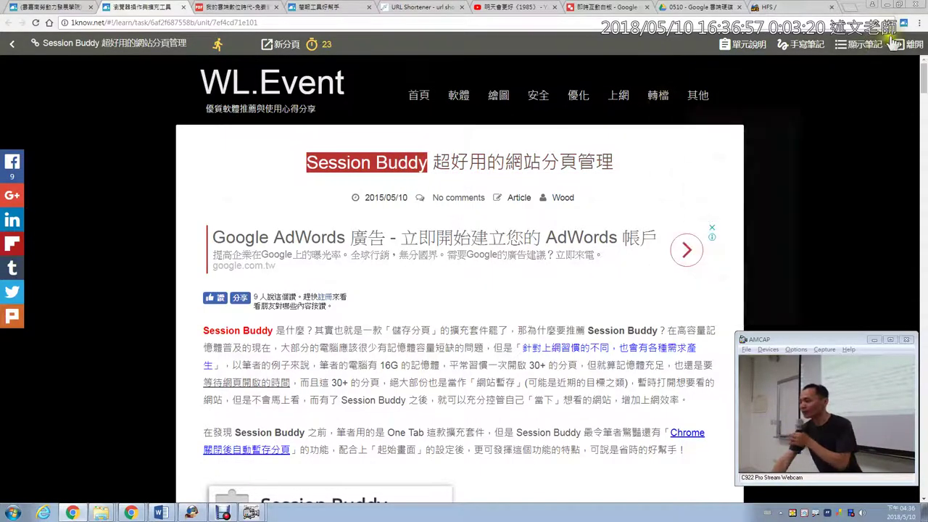
Open Chrome's extensions management page (擴充功能)
click(919, 25)
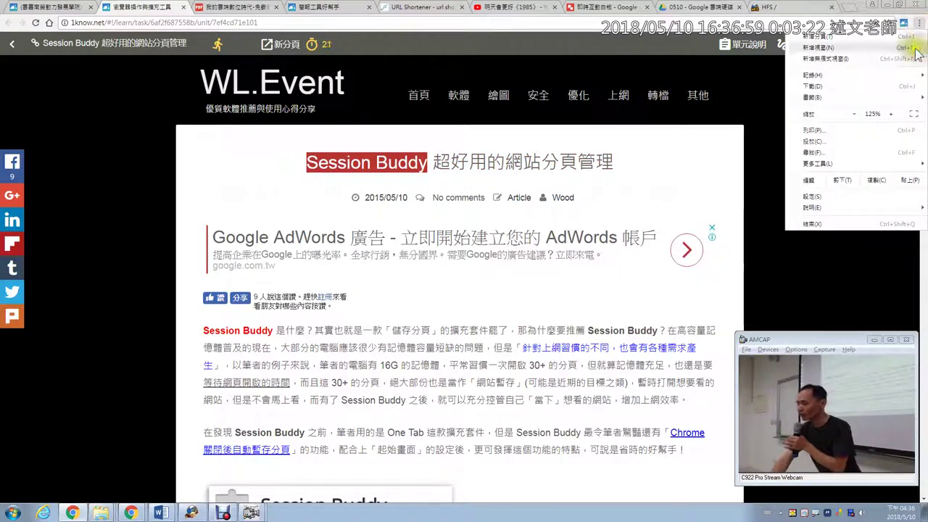
click(891, 166)
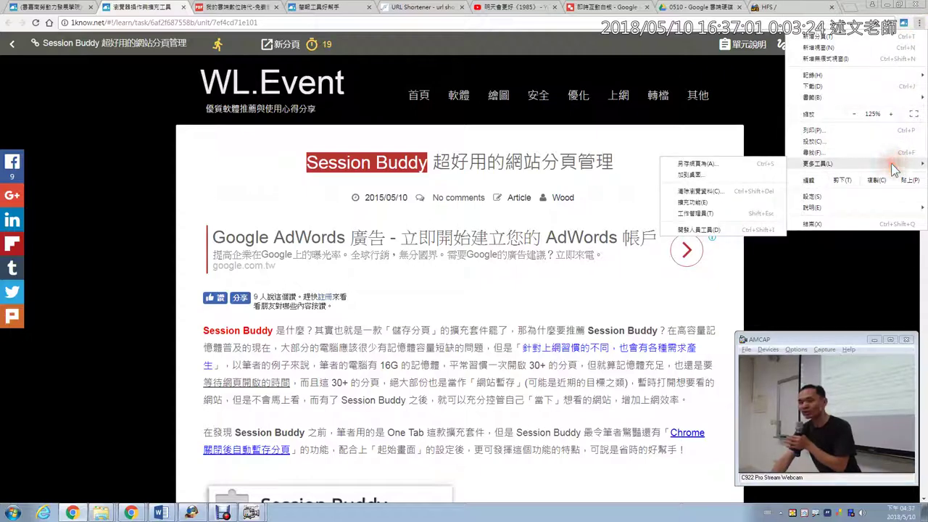
click(714, 204)
click(711, 203)
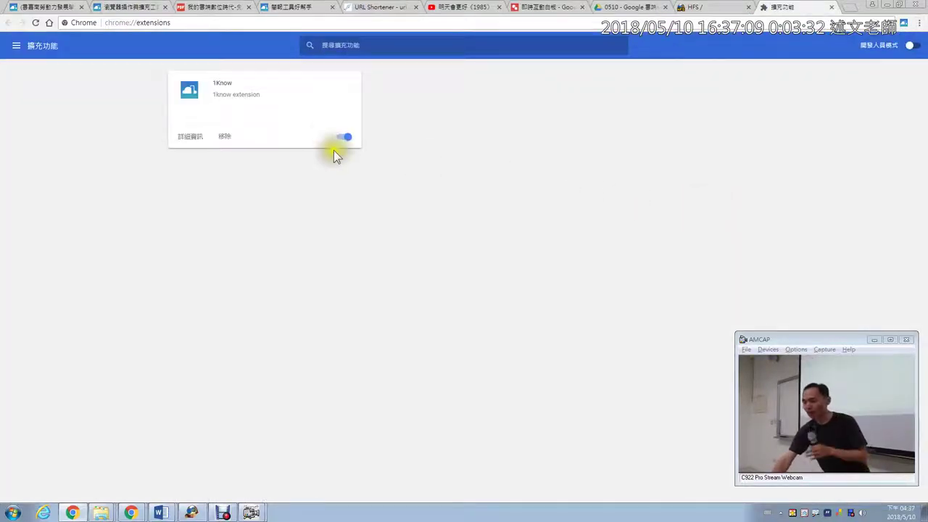
Search the installed extensions for the copied name and clear the search
right_click(343, 46)
click(371, 116)
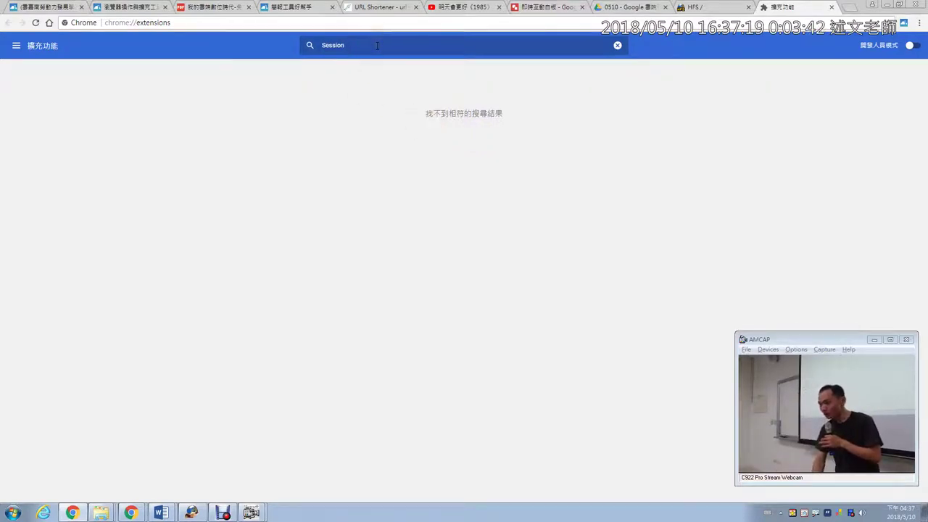
click(16, 45)
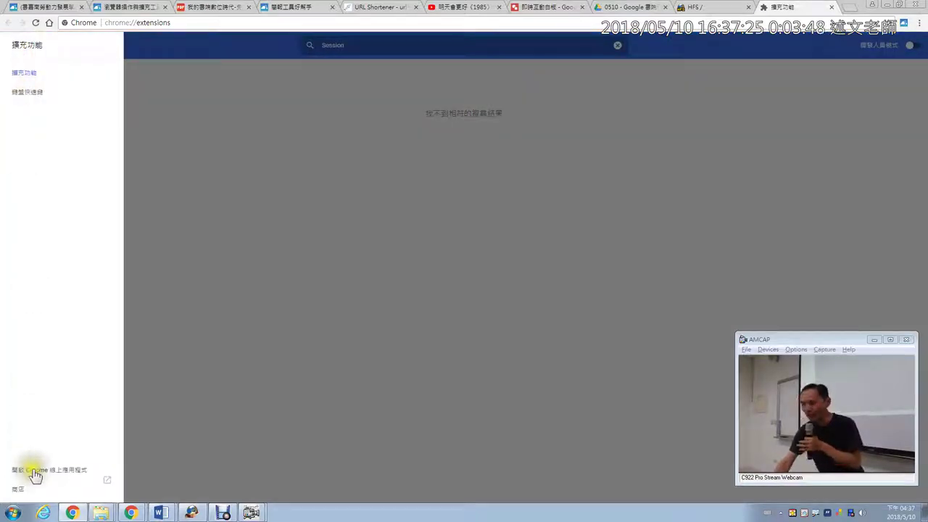
click(617, 46)
click(617, 45)
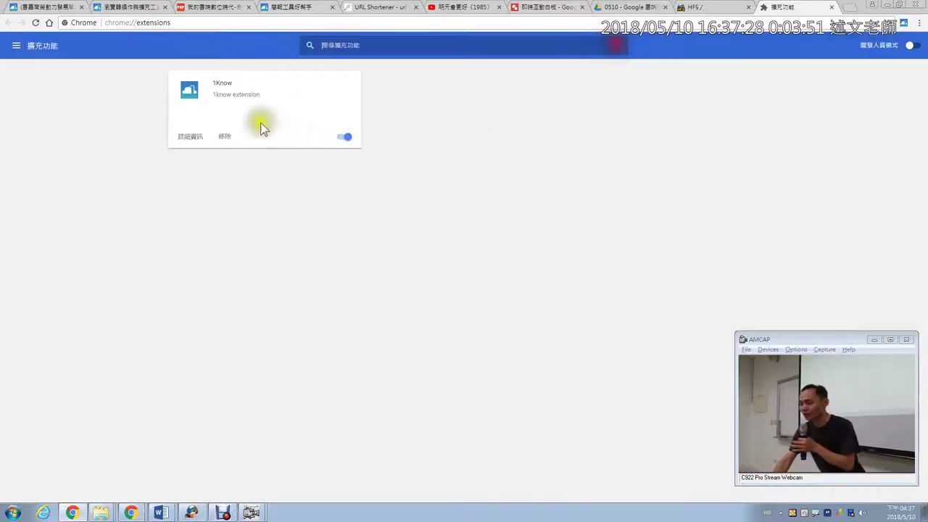
Open the Chrome Web Store from the extensions page and search it for "Session Buddy"
click(17, 48)
click(46, 477)
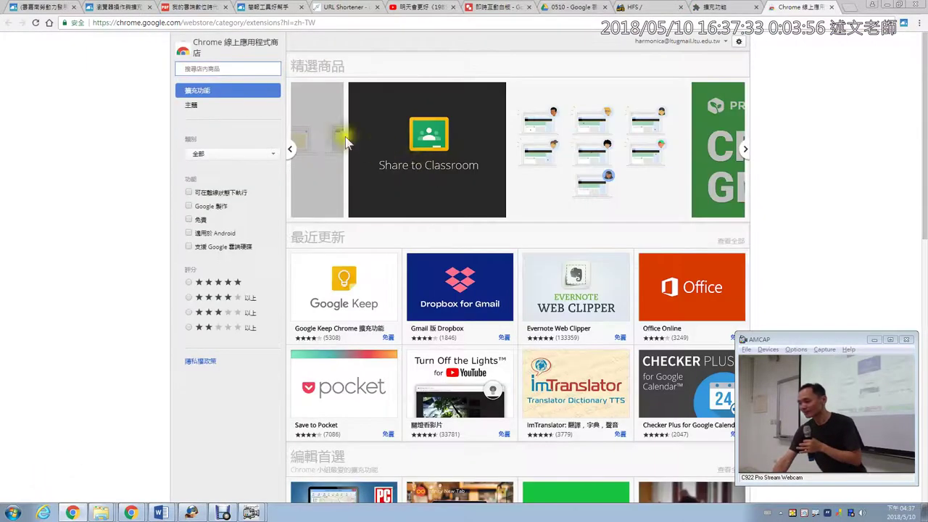
right_click(240, 69)
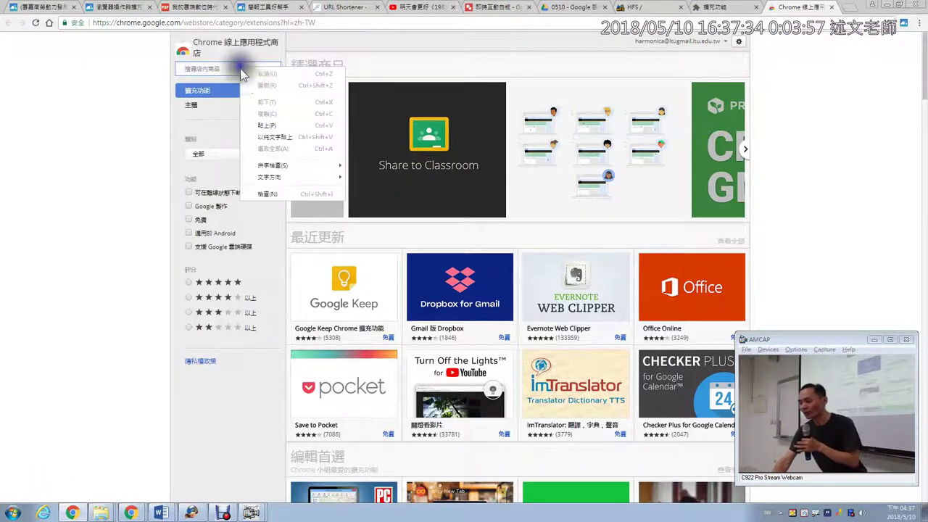
click(262, 126)
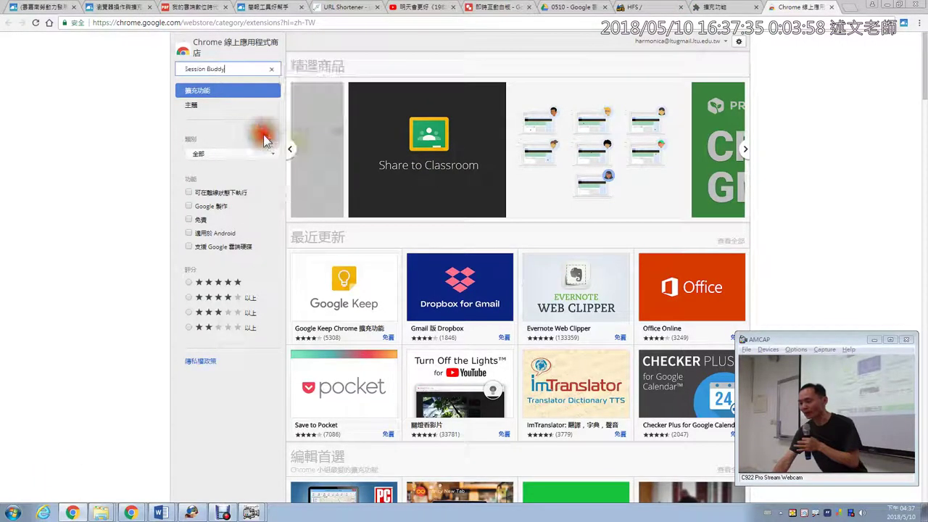
click(240, 104)
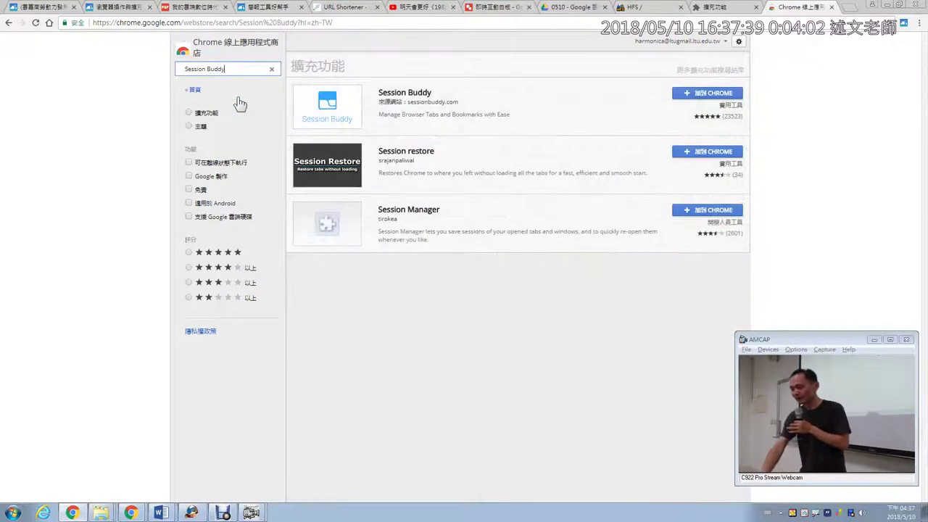
Add the Session Buddy extension to Chrome, accept its permissions and dismiss the installation notice
click(324, 105)
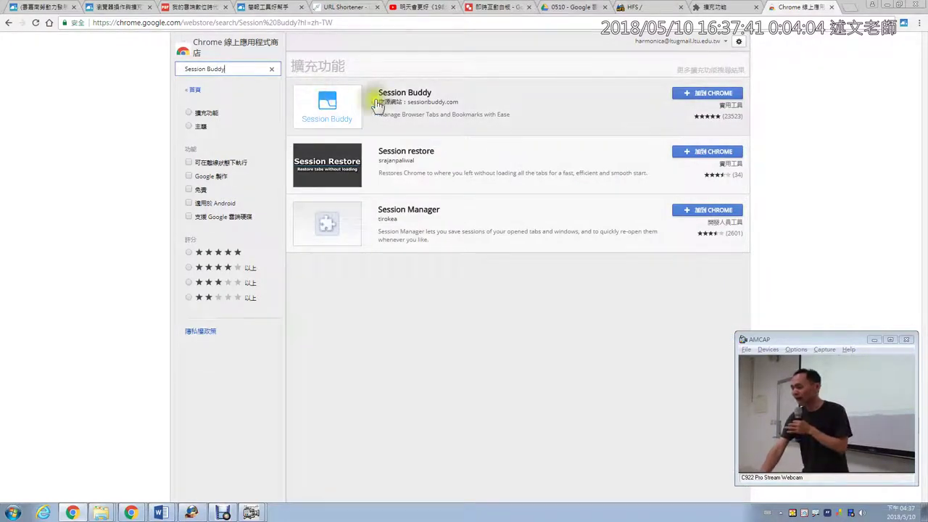
click(693, 93)
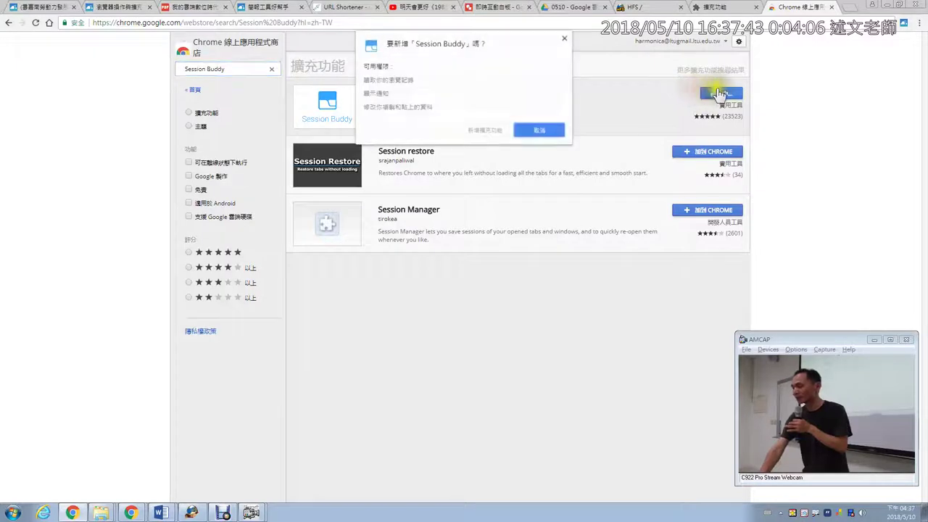
click(479, 132)
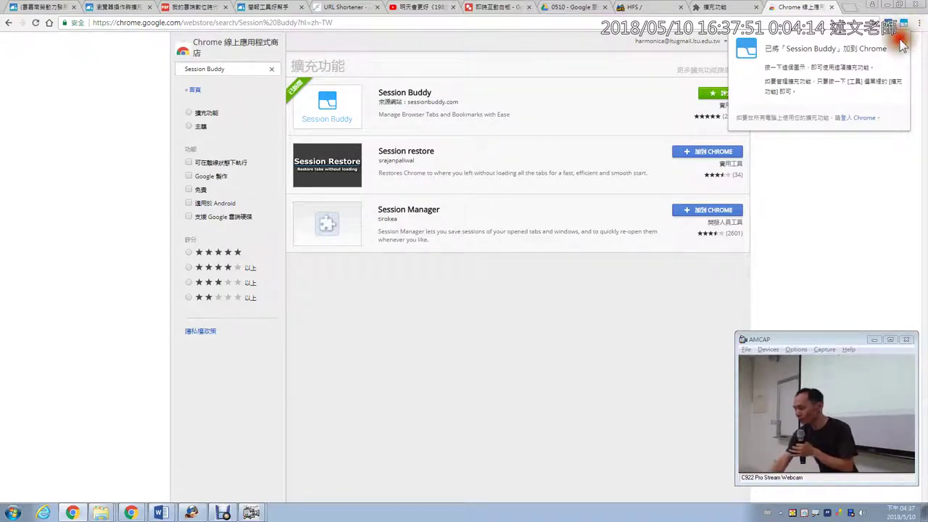
click(901, 37)
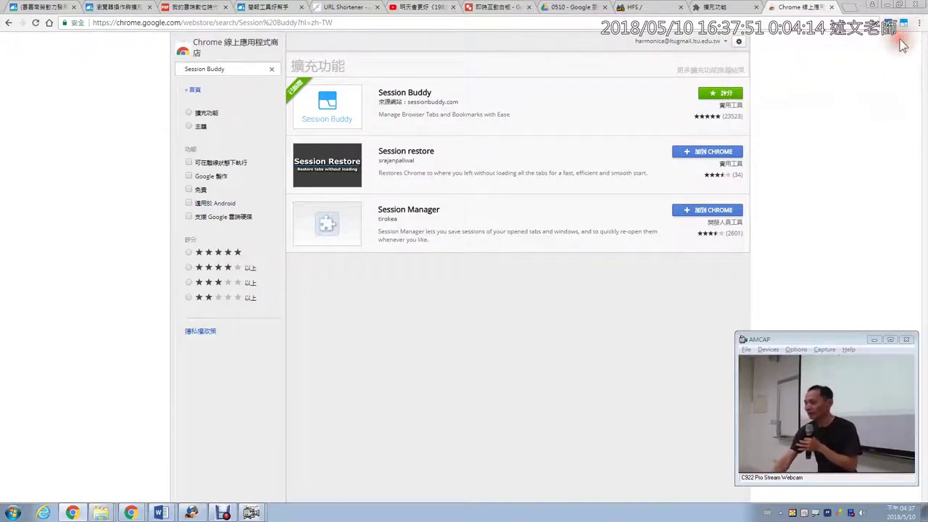
Close the Chrome Web Store and extensions tabs and open Session Buddy to view the current session
click(831, 8)
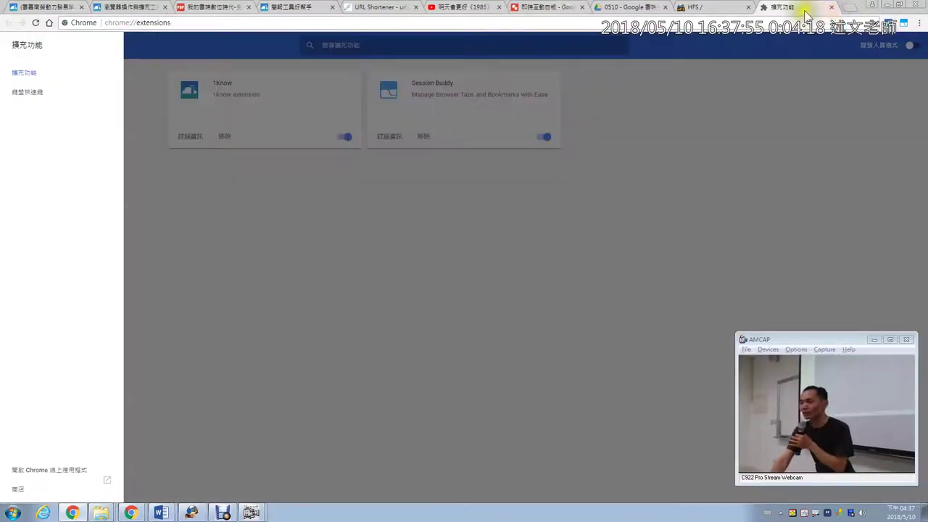
click(831, 9)
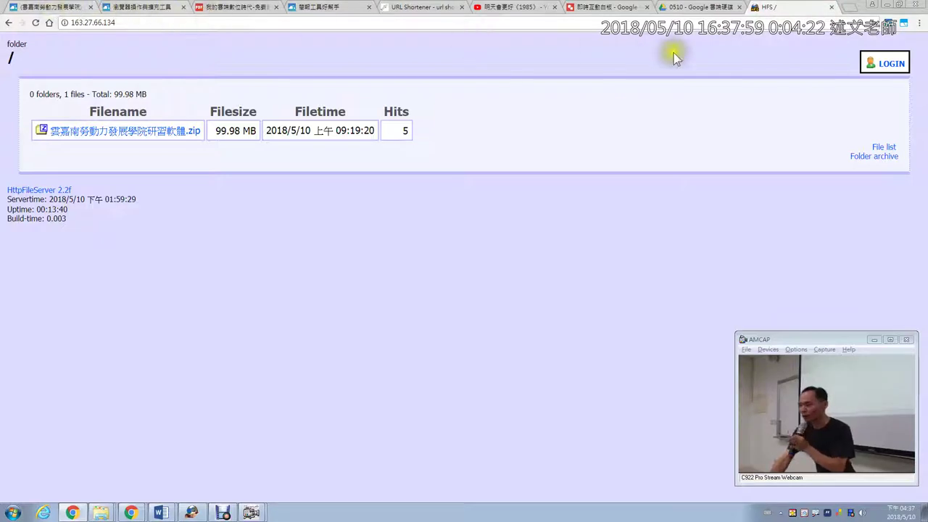
click(904, 26)
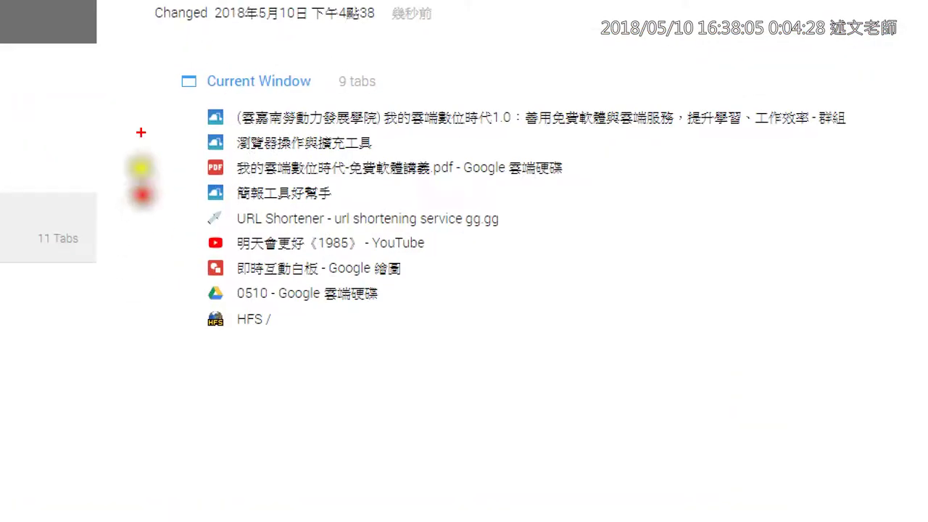
drag(156, 129, 148, 296)
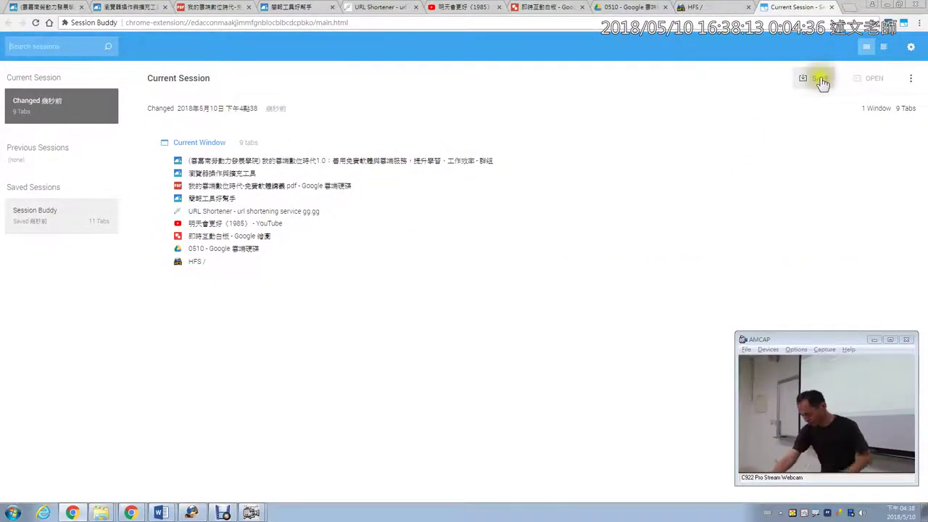
Save the current session in Session Buddy under the name A專案
key(ctrl+plus)
key(ctrl+plus)
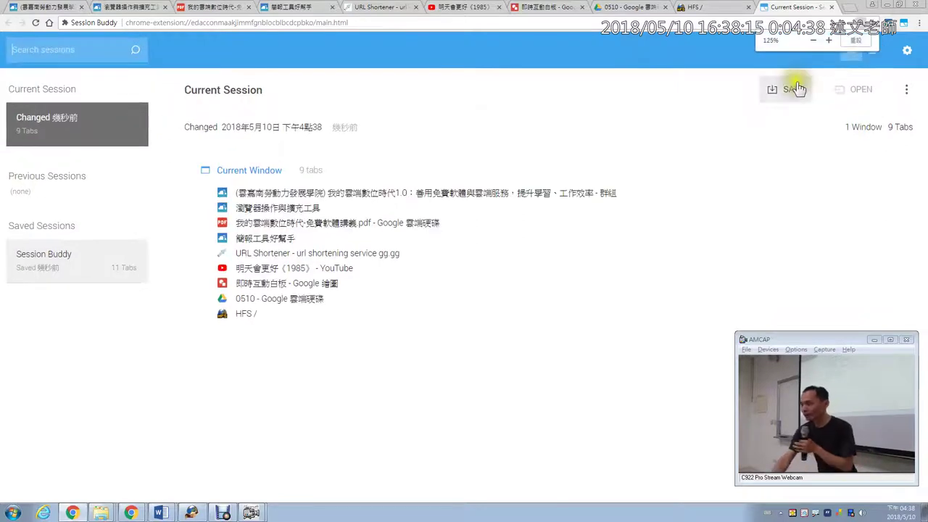
click(795, 89)
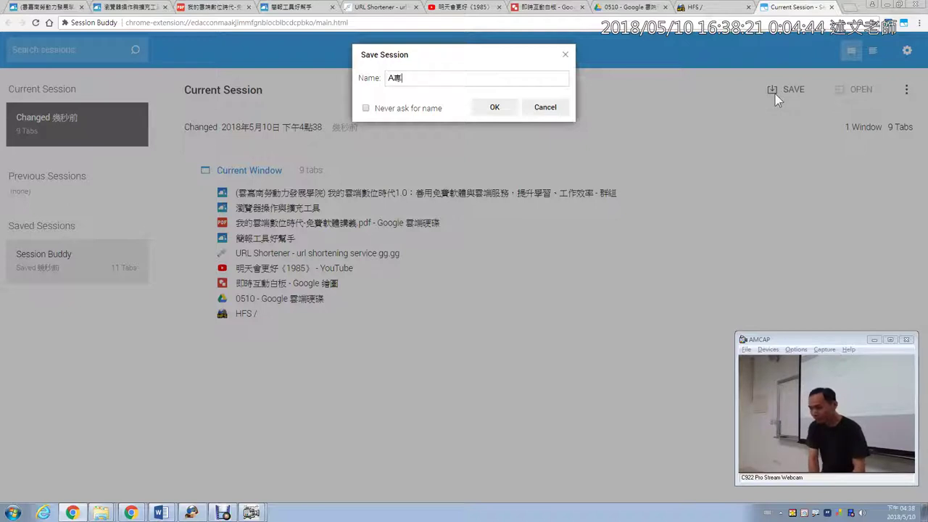
click(494, 108)
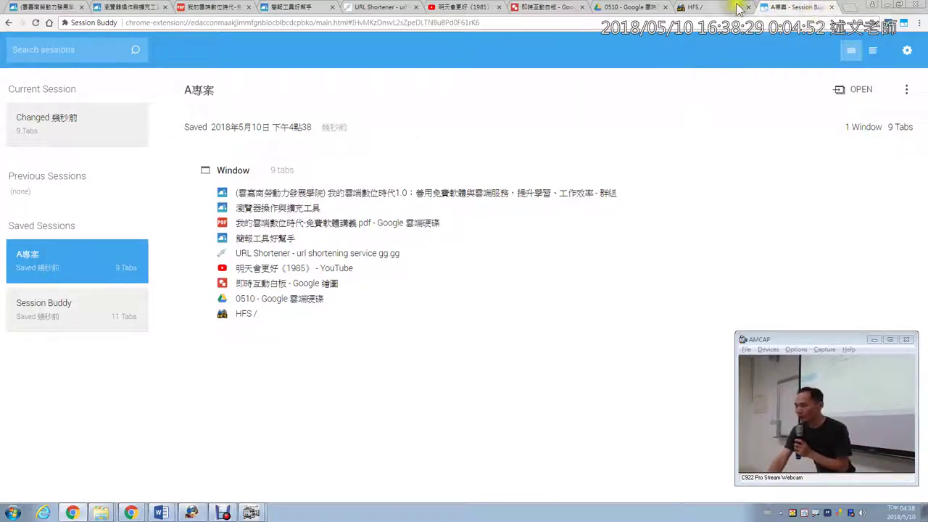
Close all other browser tabs, keeping only the Session Buddy tab
click(794, 10)
right_click(794, 10)
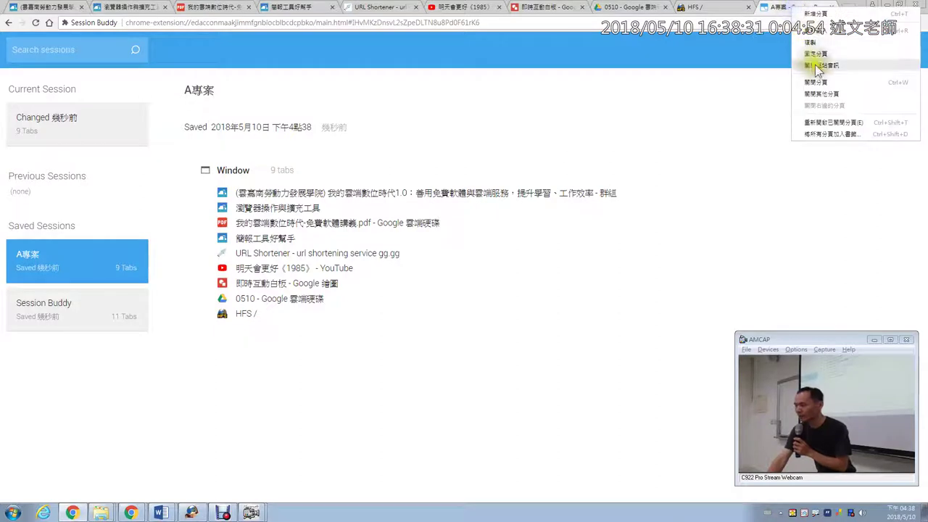
click(826, 98)
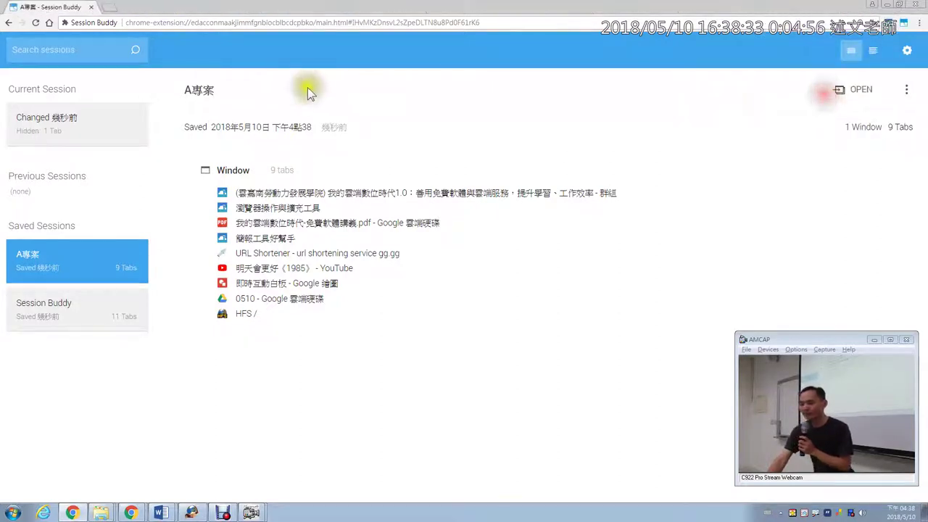
Open tw.yahoo.com in a new tab and its news page (新聞) in another tab
click(107, 7)
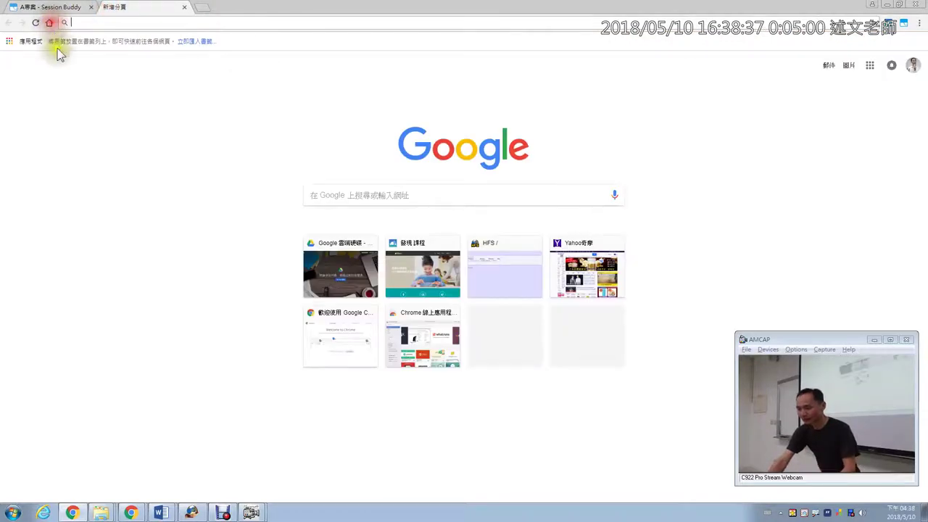
click(156, 21)
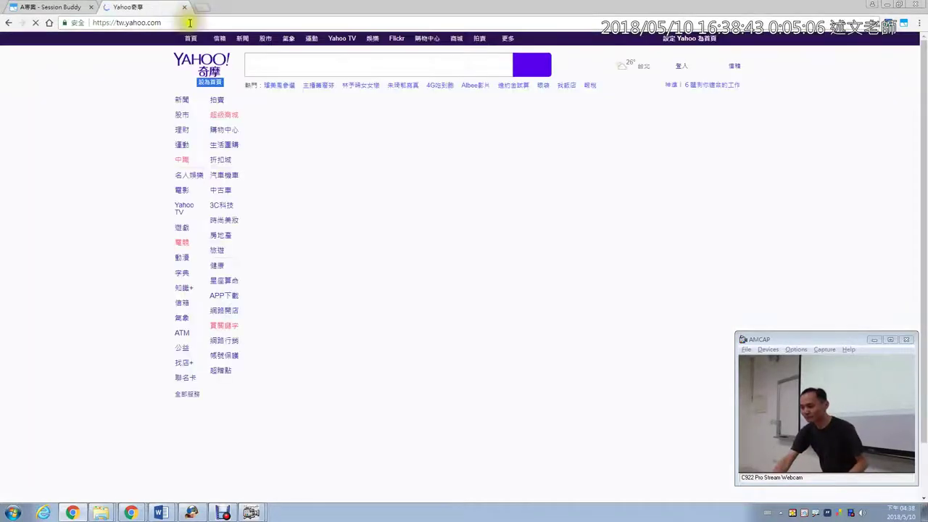
click(257, 74)
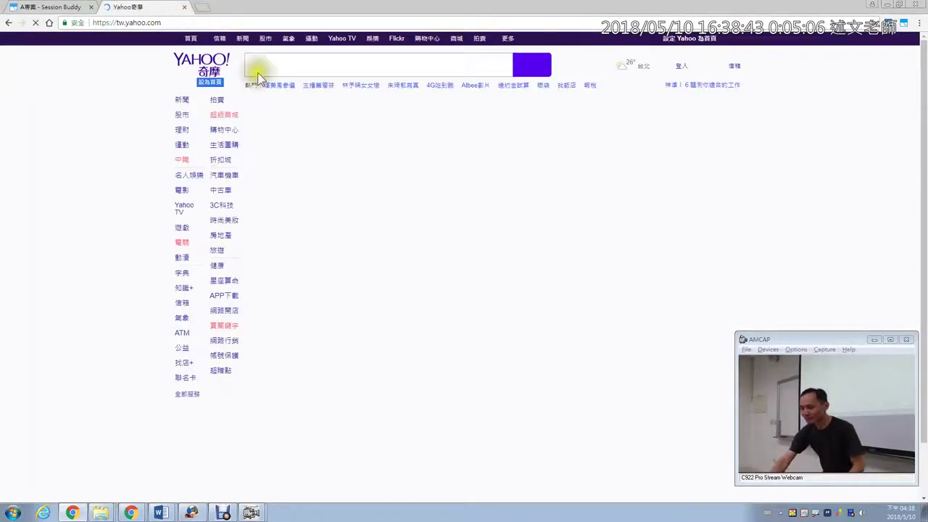
right_click(217, 134)
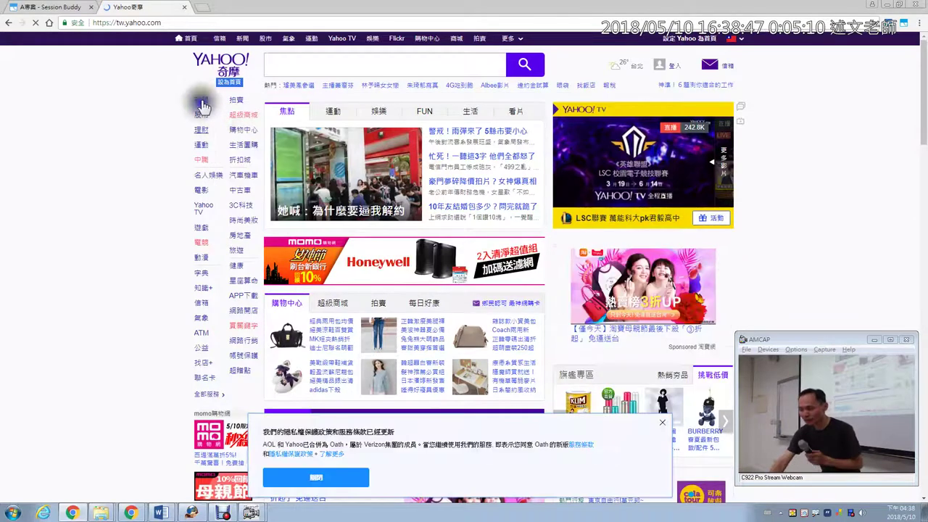
right_click(216, 107)
click(247, 111)
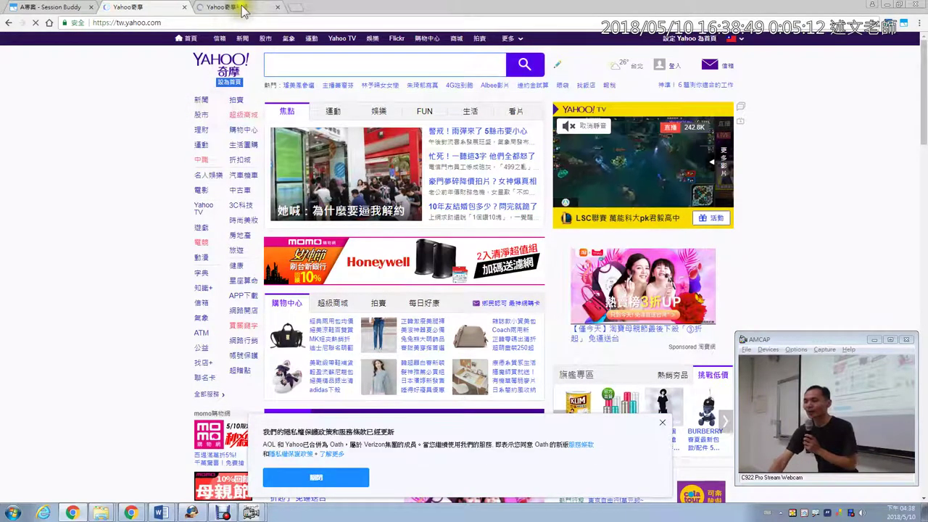
click(235, 7)
Save the current session containing the two Yahoo tabs in Session Buddy under the name B專案
click(74, 6)
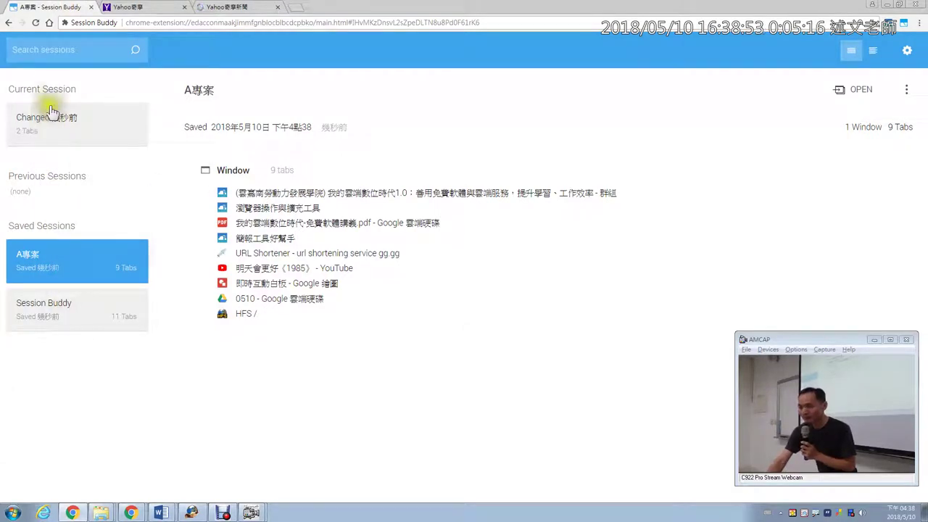
click(168, 8)
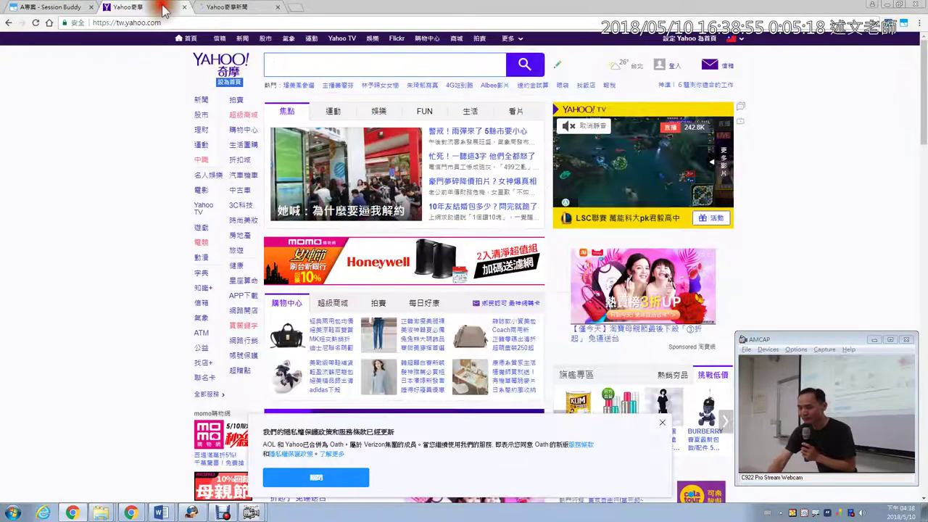
click(262, 9)
click(47, 7)
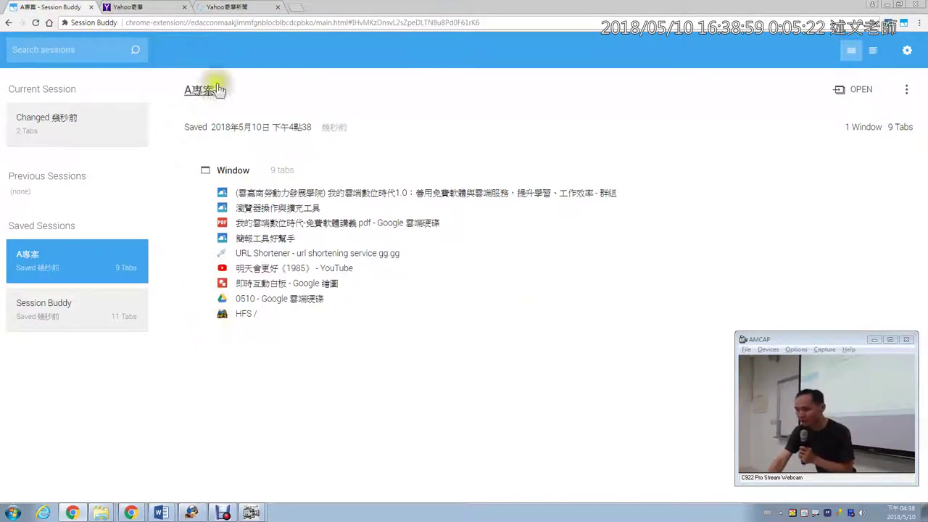
click(63, 121)
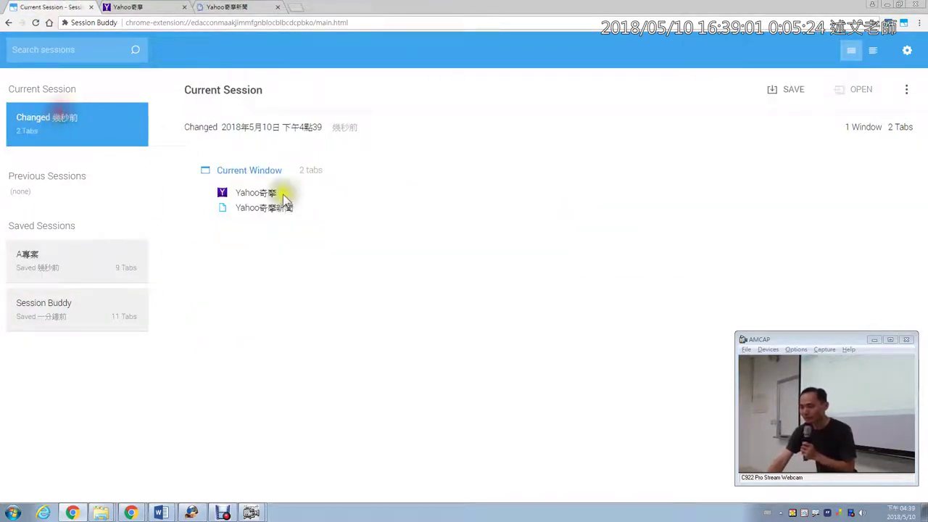
click(785, 97)
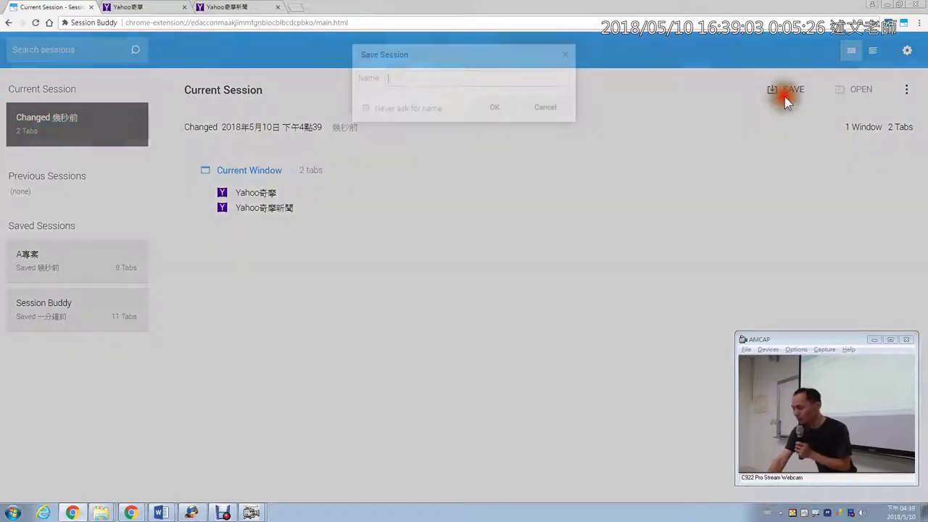
text(B專案)
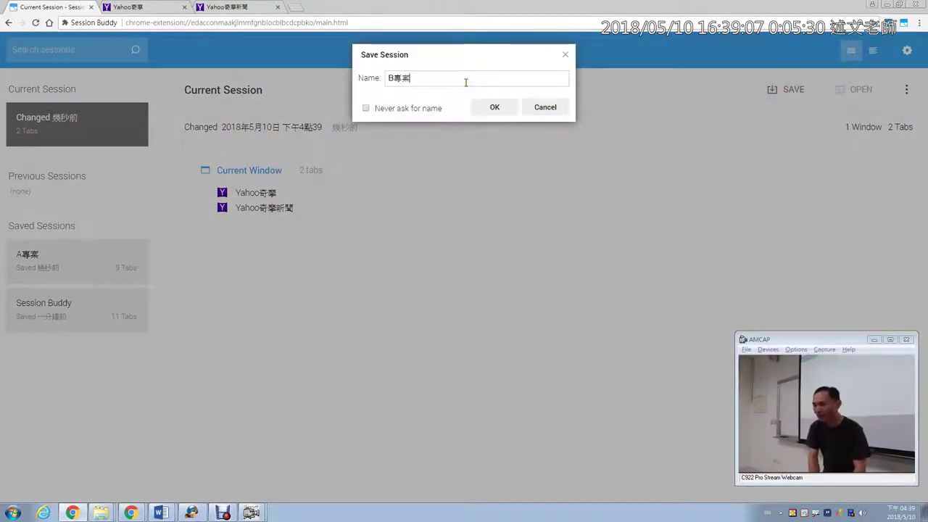
click(499, 111)
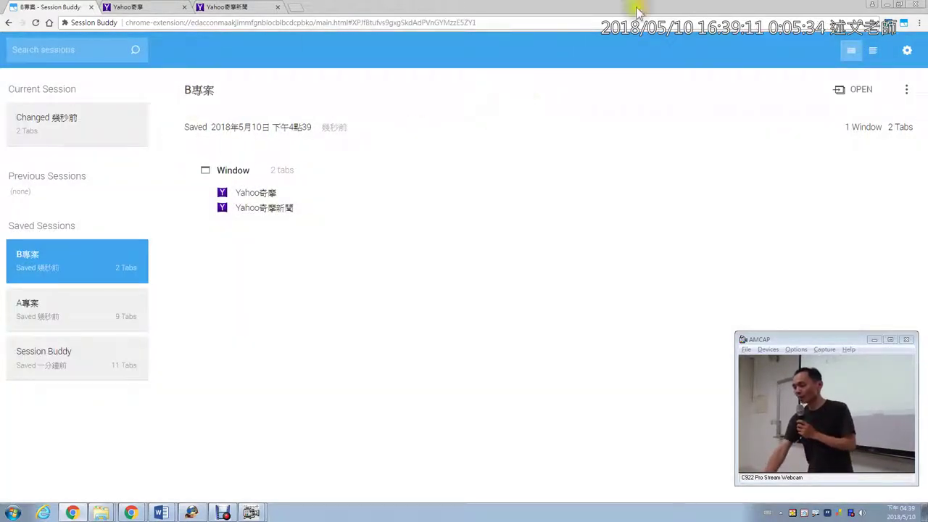
Look through the open Yahoo home and Yahoo news tabs and return to the B專案 session in Session Buddy
click(443, 174)
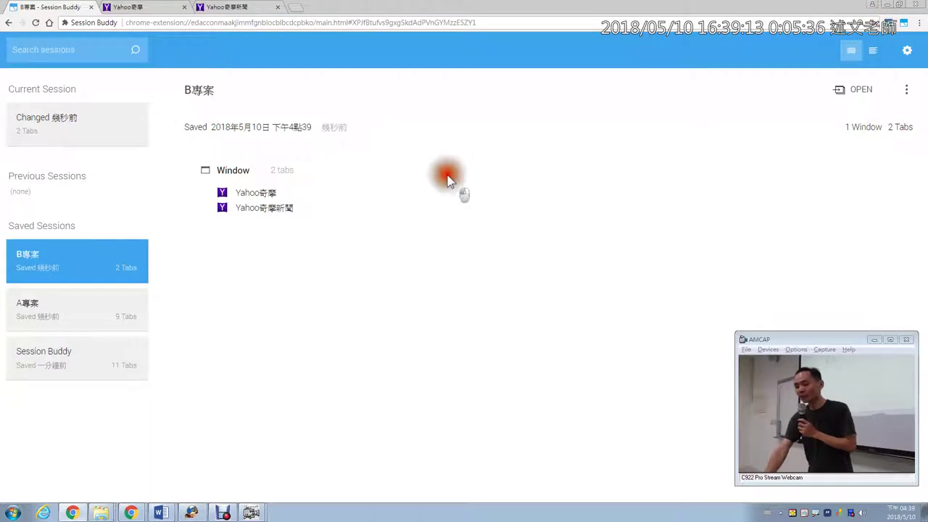
click(156, 8)
click(241, 7)
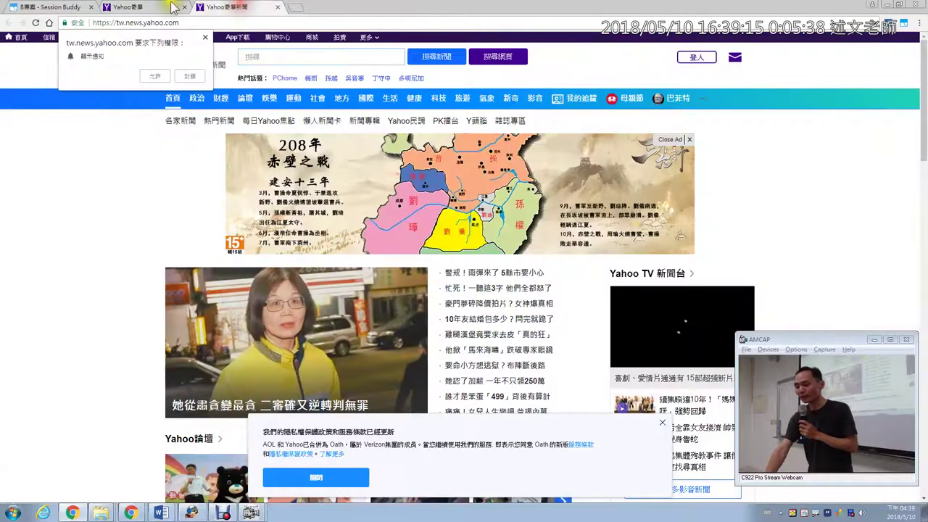
click(145, 7)
click(58, 13)
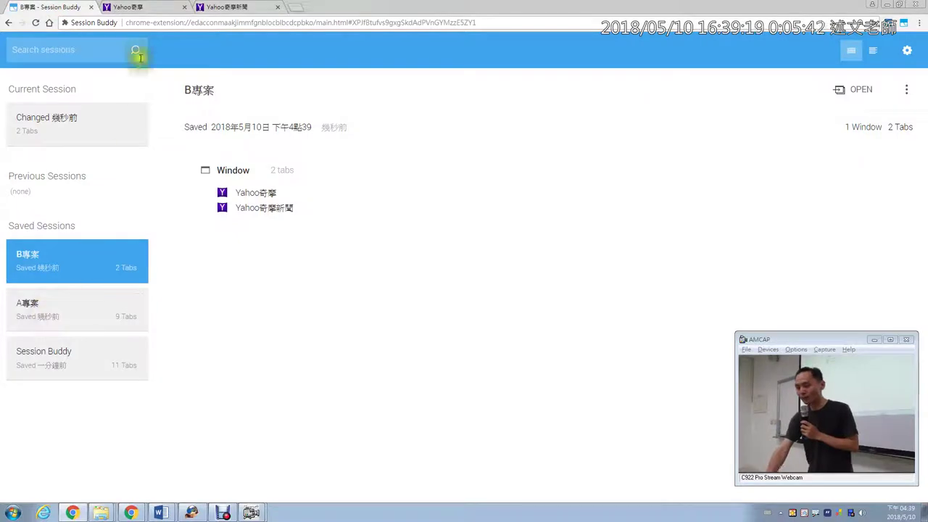
click(152, 9)
click(227, 9)
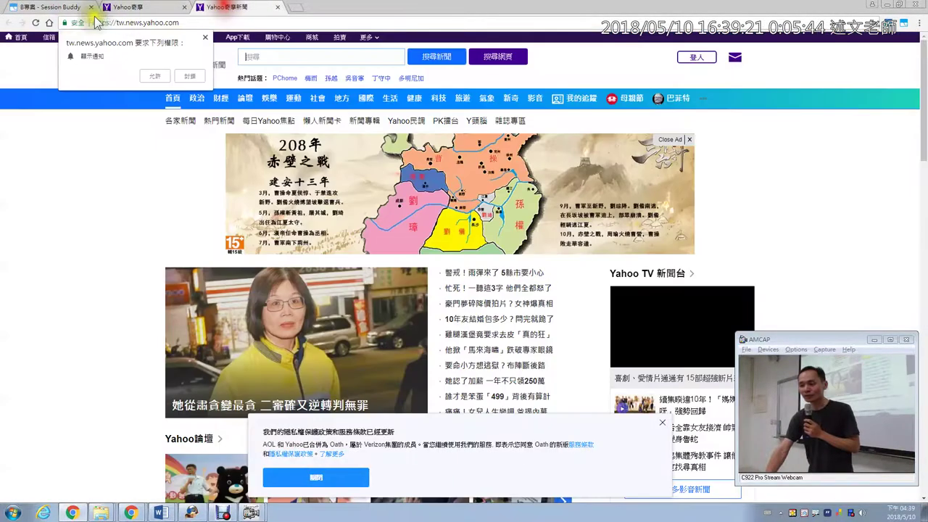
click(58, 9)
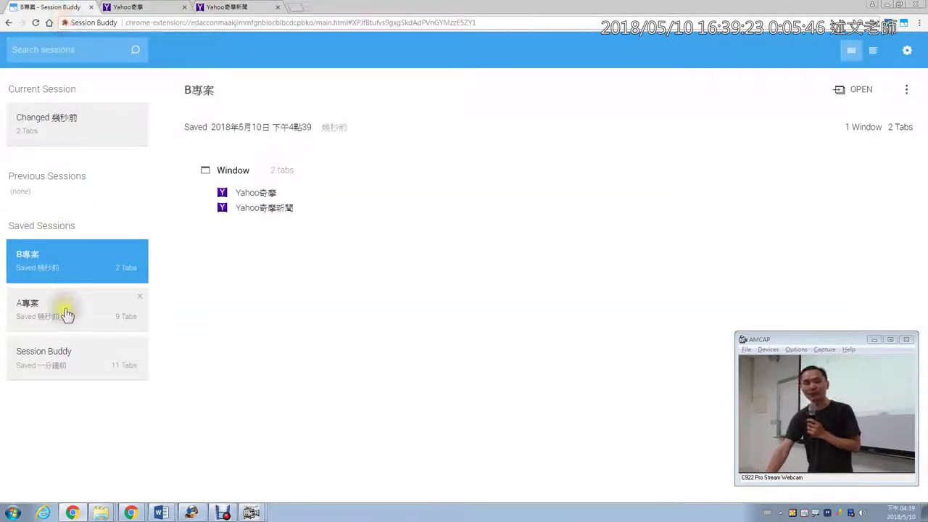
Close the Chrome windows, including the guest one, then relaunch Chrome and switch from guest mode to the 人員 1 profile
click(915, 5)
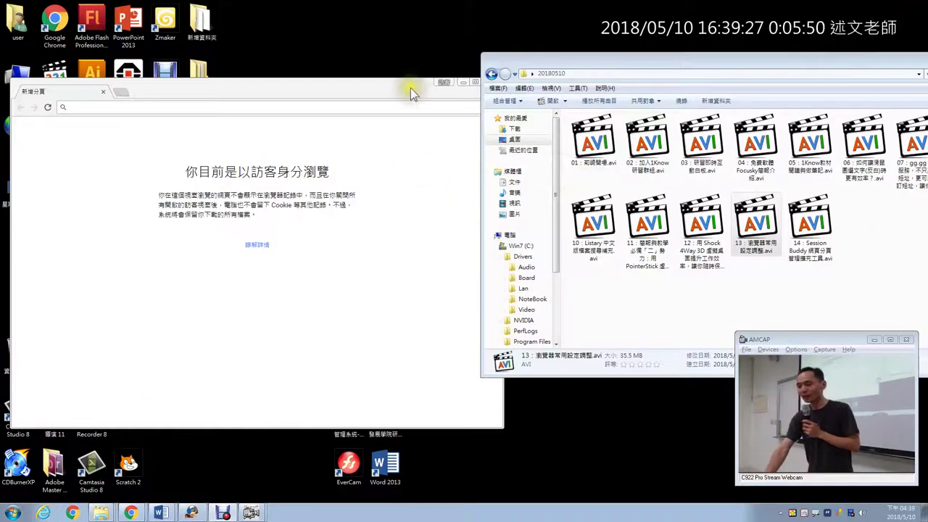
drag(410, 87, 364, 87)
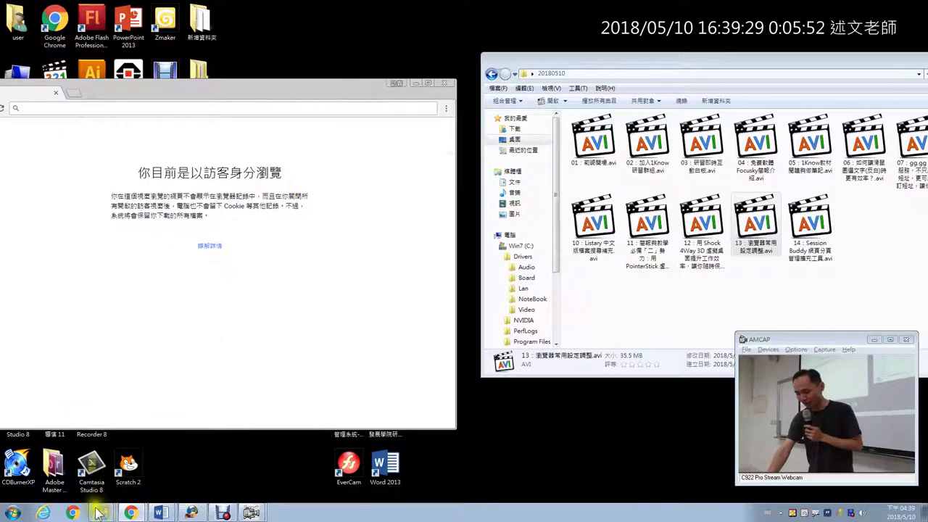
click(446, 83)
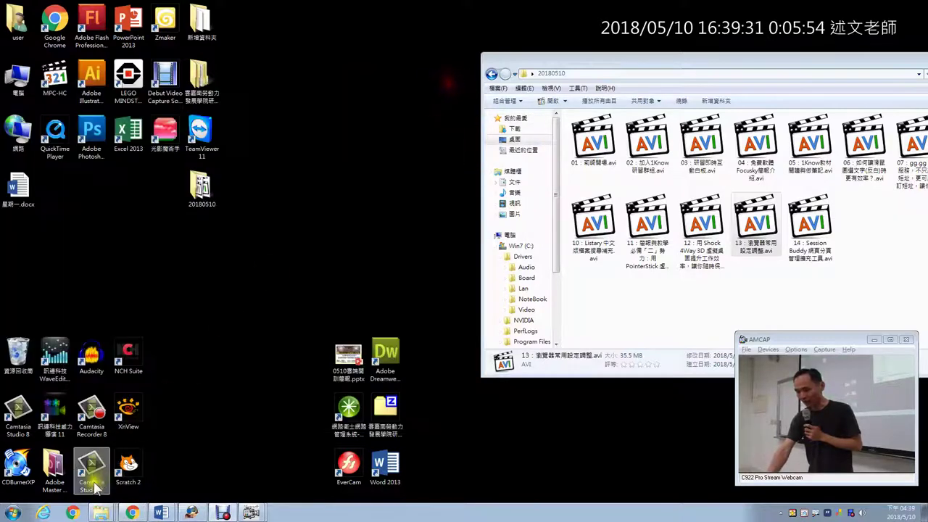
click(72, 513)
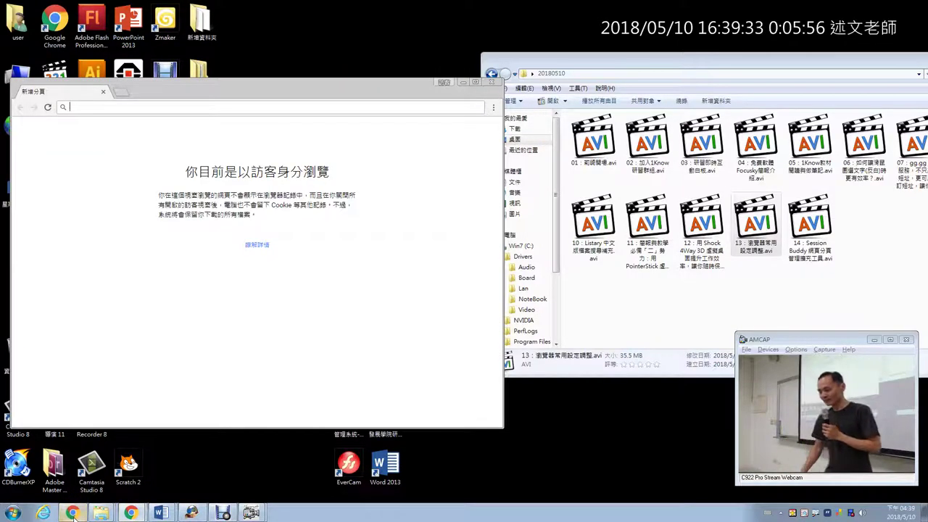
click(443, 82)
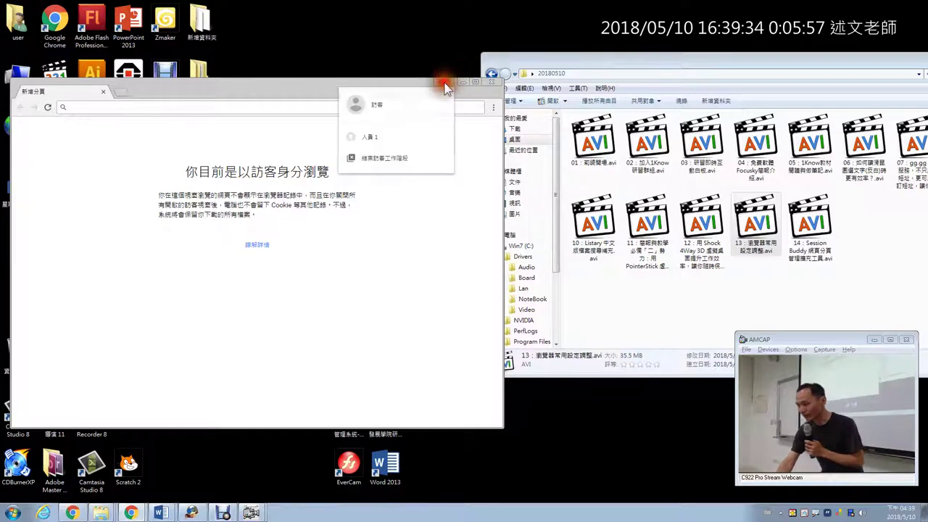
click(420, 132)
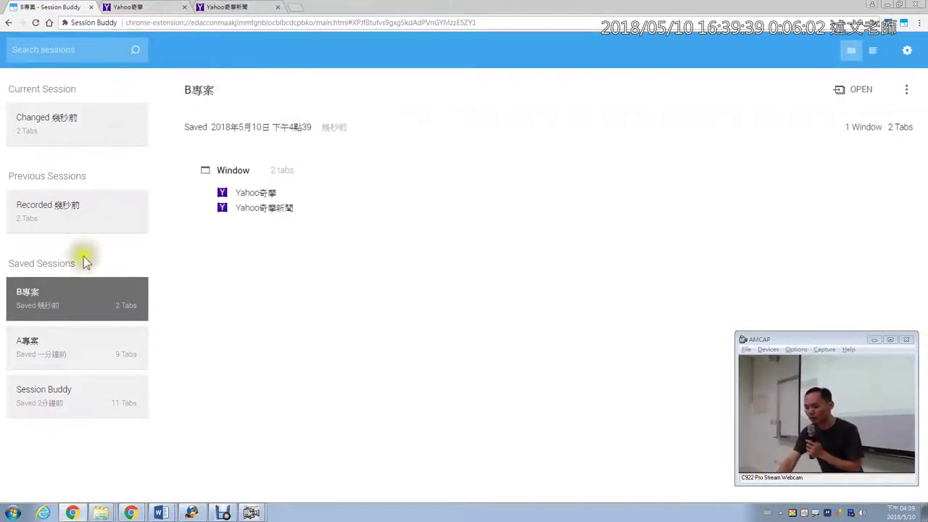
Open the nine tabs of the saved session A專案 together in one window
click(76, 354)
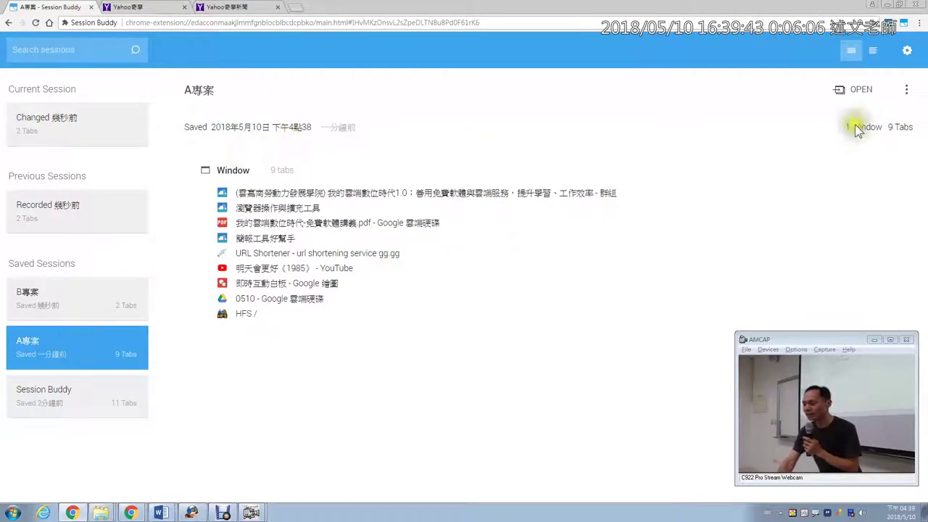
click(855, 91)
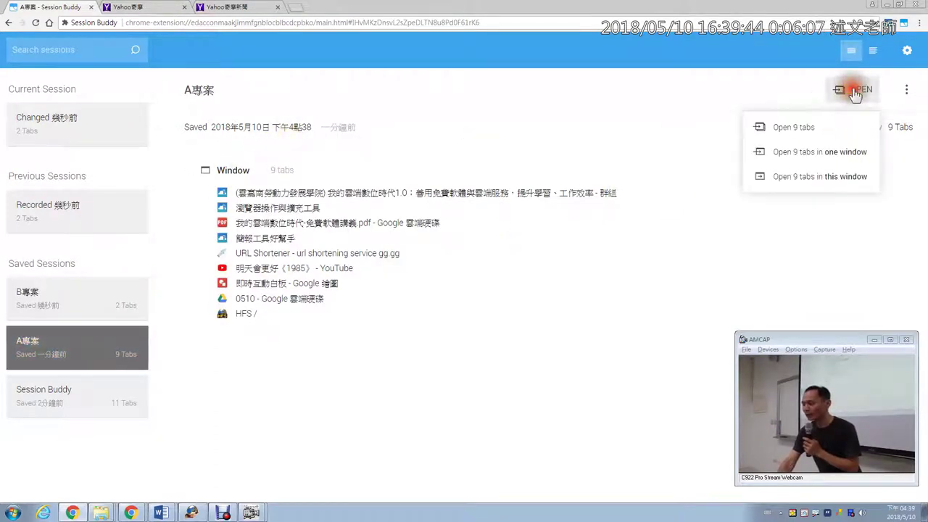
click(825, 157)
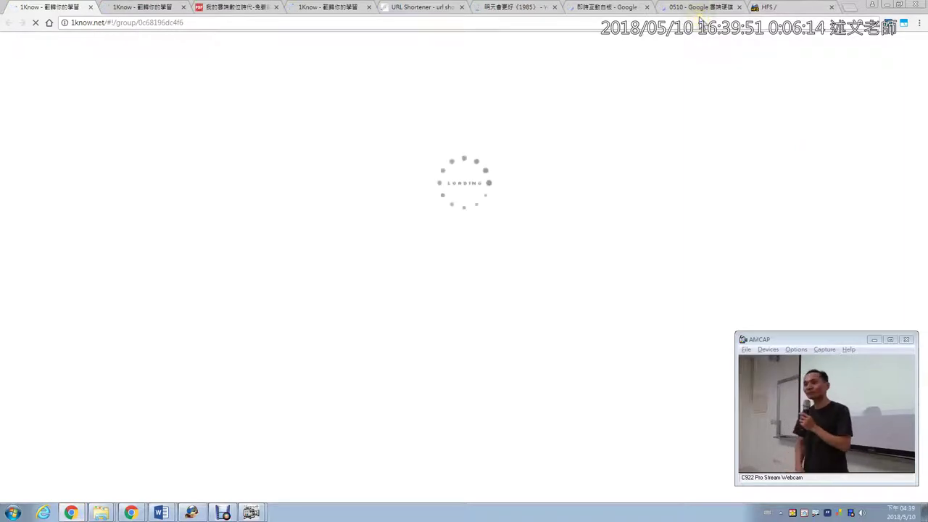
Restore the A專案 window to a smaller size, move it aside and return to the Session Buddy window
click(899, 5)
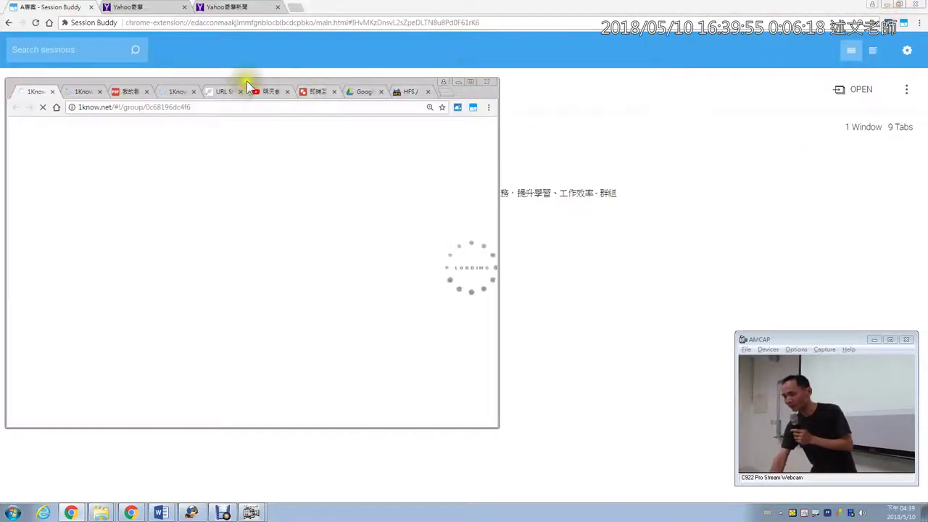
drag(247, 92, 547, 105)
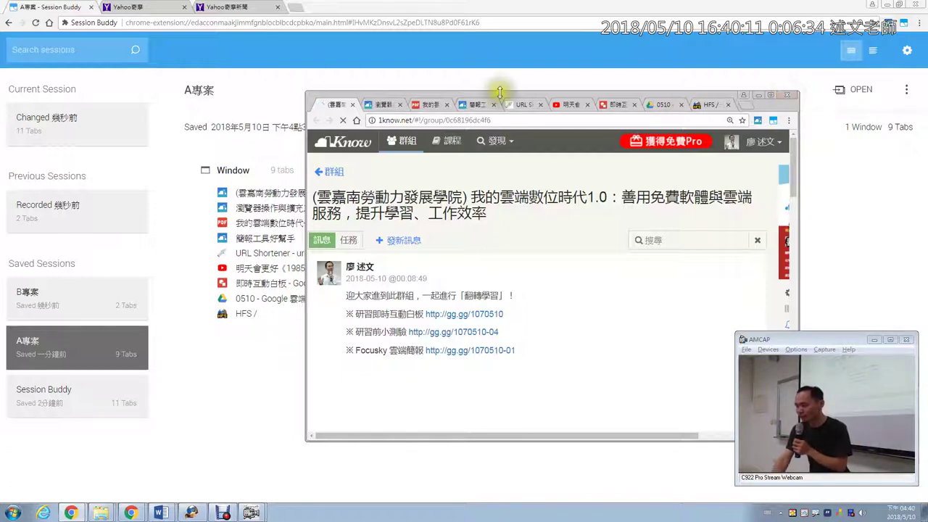
click(251, 88)
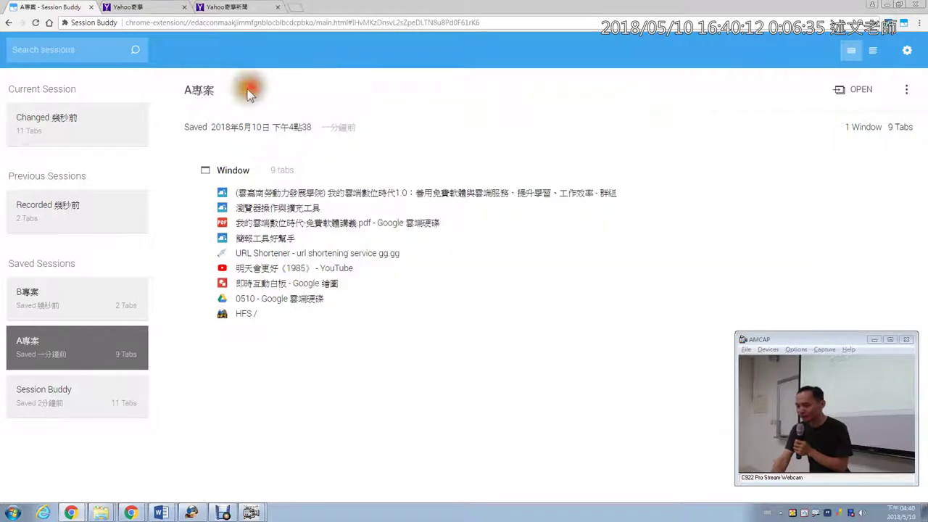
View the tabs listed under the current session and under the recorded previous session in Session Buddy
click(66, 120)
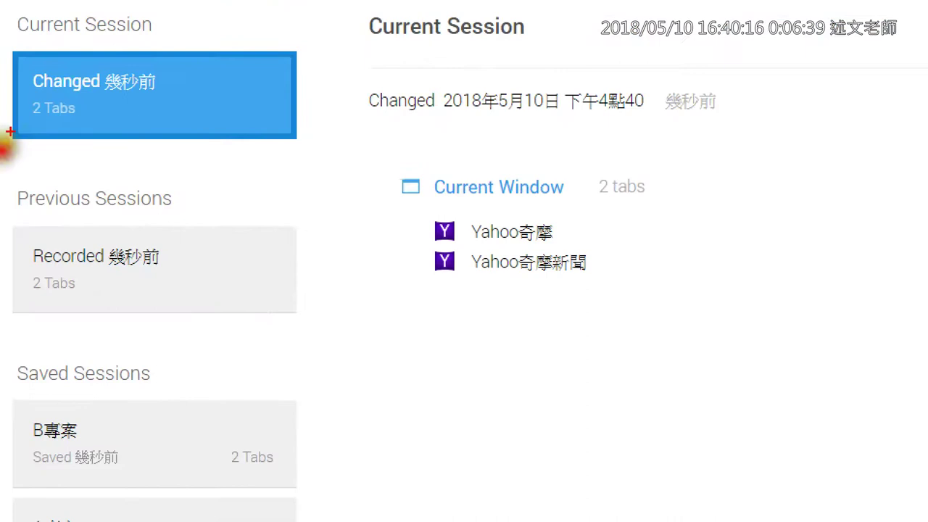
mouse_move(11, 131)
mouse_down()
mouse_move(14, 58)
mouse_move(6, 496)
mouse_up()
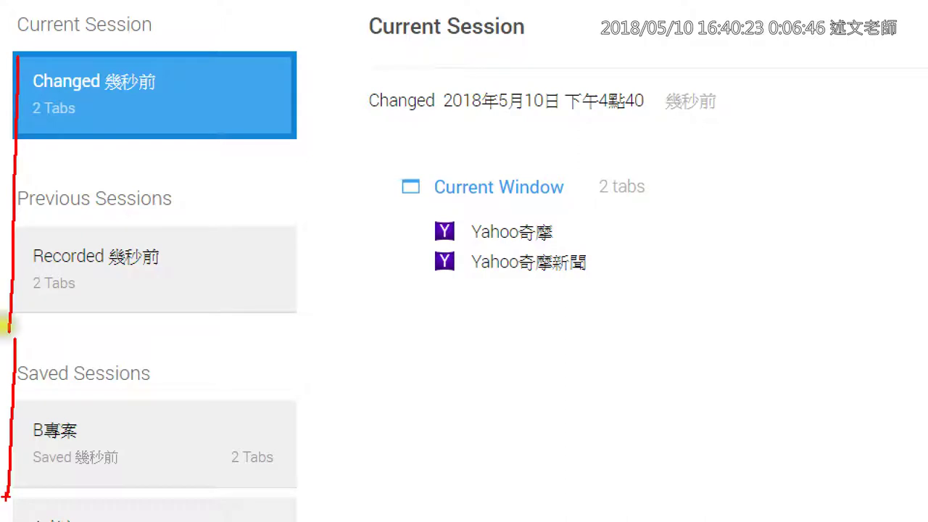
drag(118, 350, 170, 320)
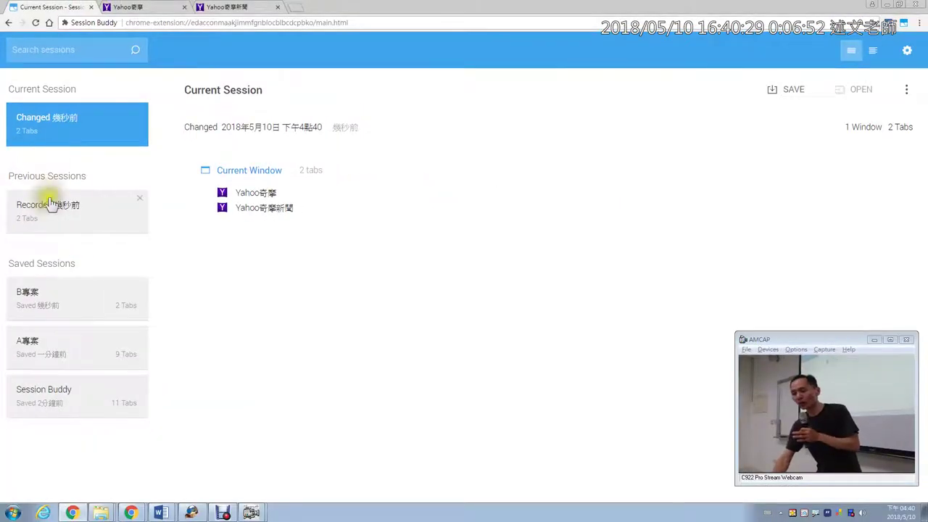
click(48, 208)
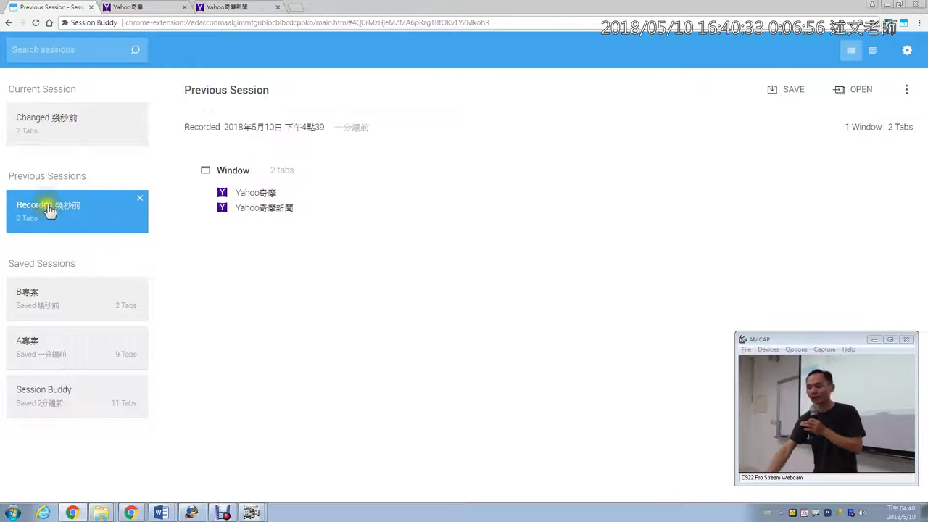
mouse_move(257, 194)
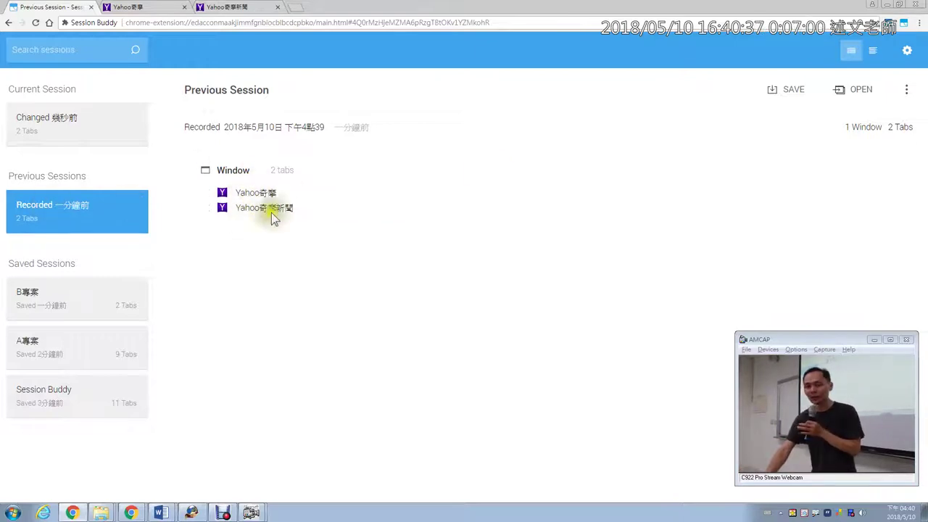
Check the recently closed tabs in Chrome's history (記錄) list and close the list
click(919, 22)
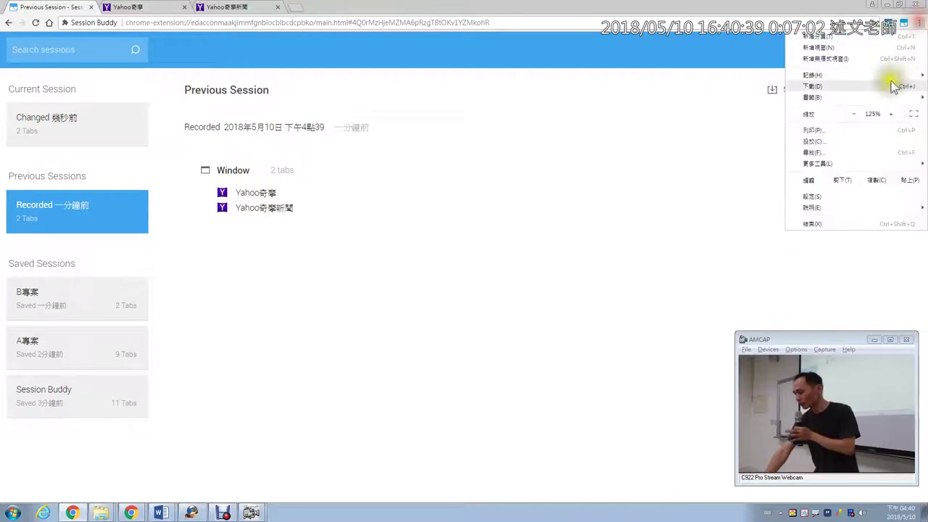
mouse_move(892, 76)
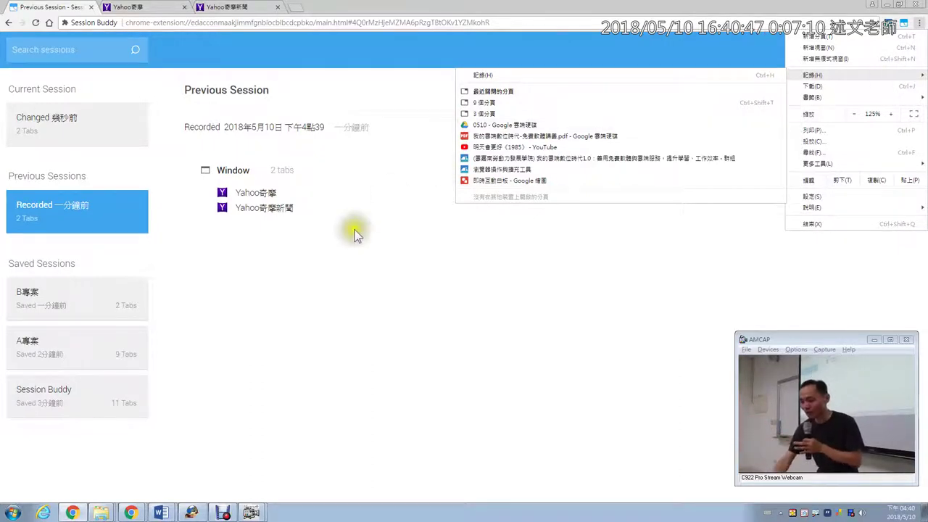
click(259, 276)
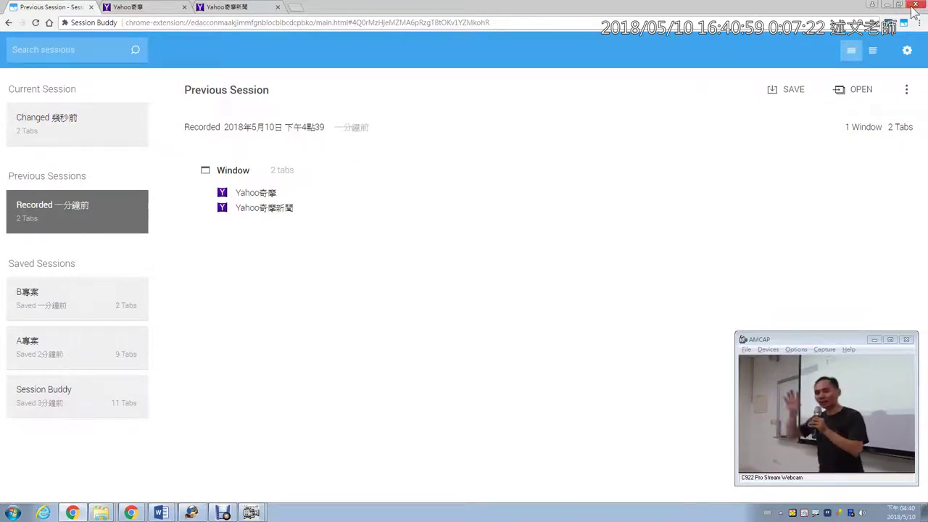
click(873, 27)
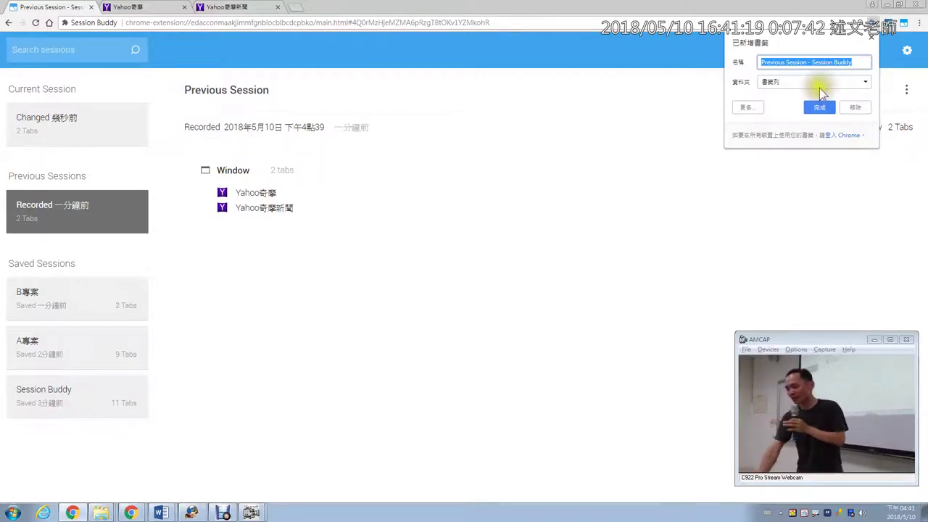
click(872, 35)
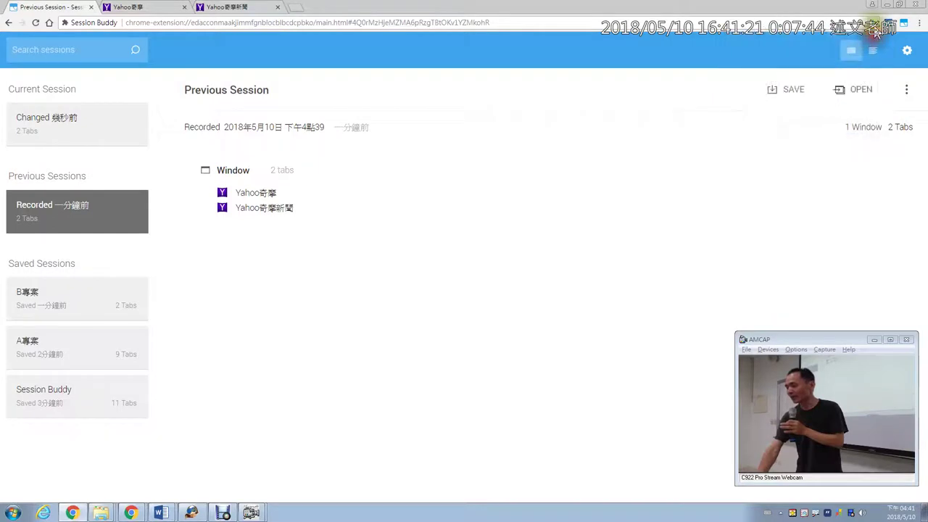
click(857, 108)
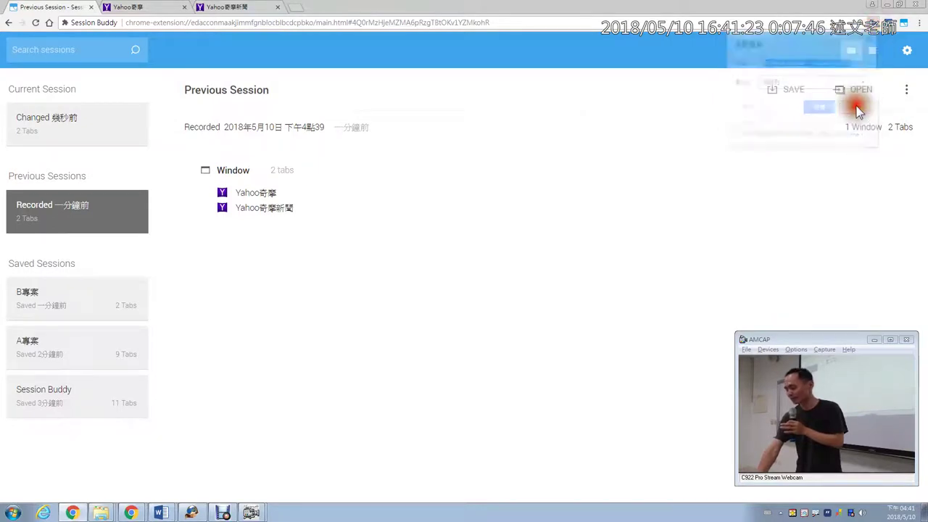
Open Chrome's extensions management page (擴充功能)
click(919, 23)
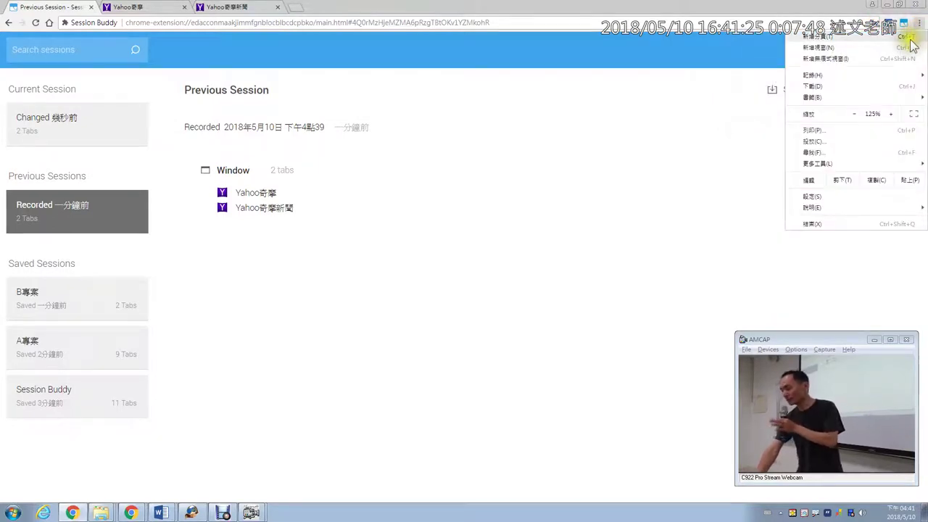
mouse_move(842, 163)
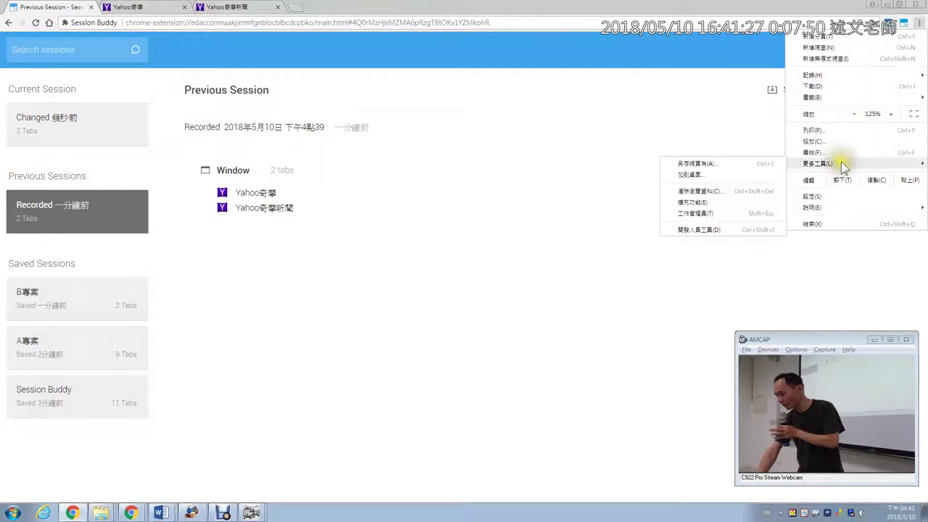
click(724, 203)
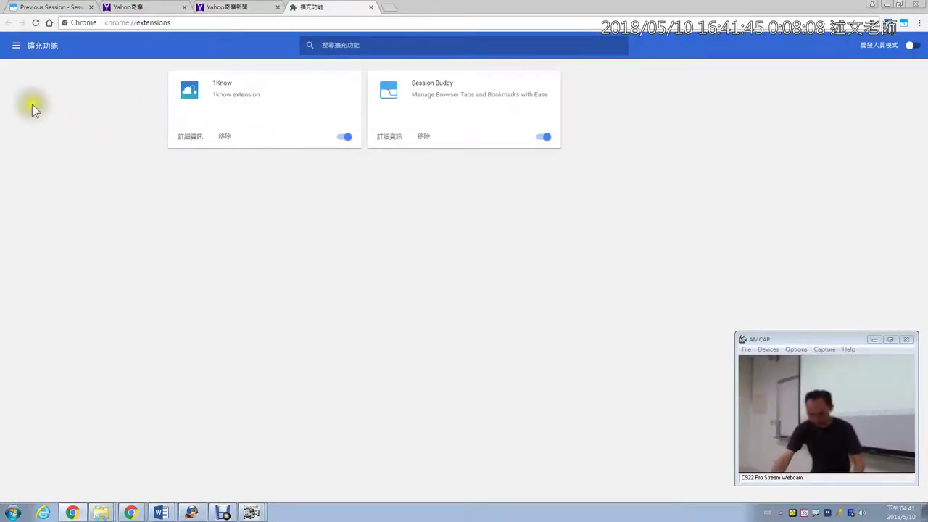
Show the extensions page's main menu, mark its 開啟 Chrome 線上應用程式商店 link with a red rectangle on the zoomed screen, and close the menu
click(14, 46)
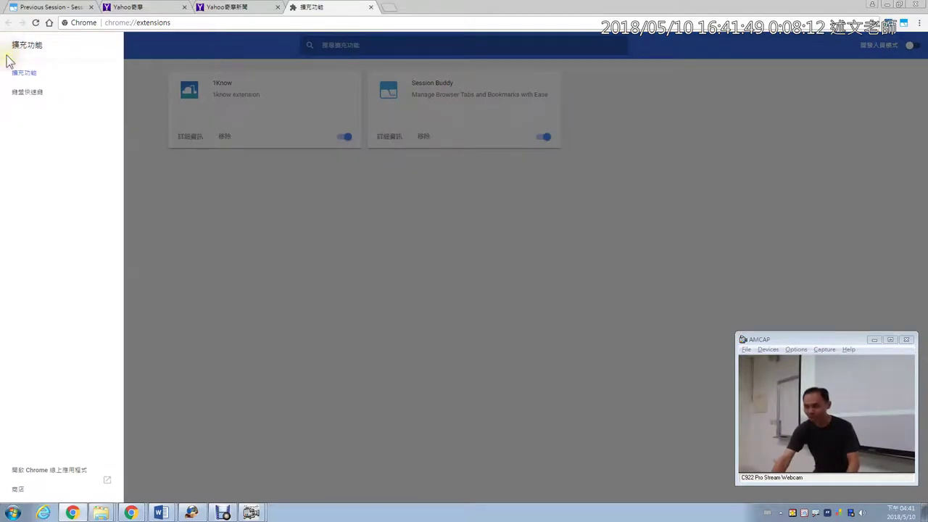
click(35, 69)
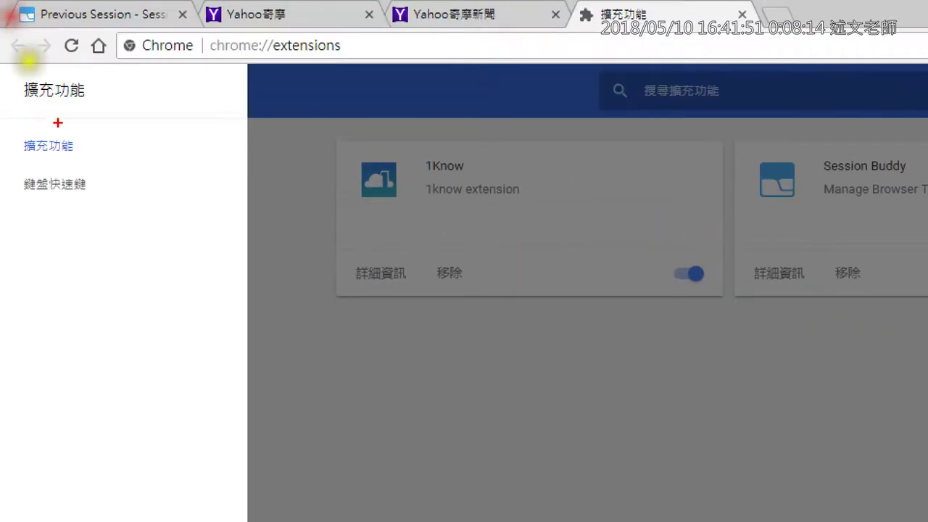
mouse_move(35, 69)
mouse_down()
mouse_move(4, 13)
mouse_move(15, 80)
mouse_up()
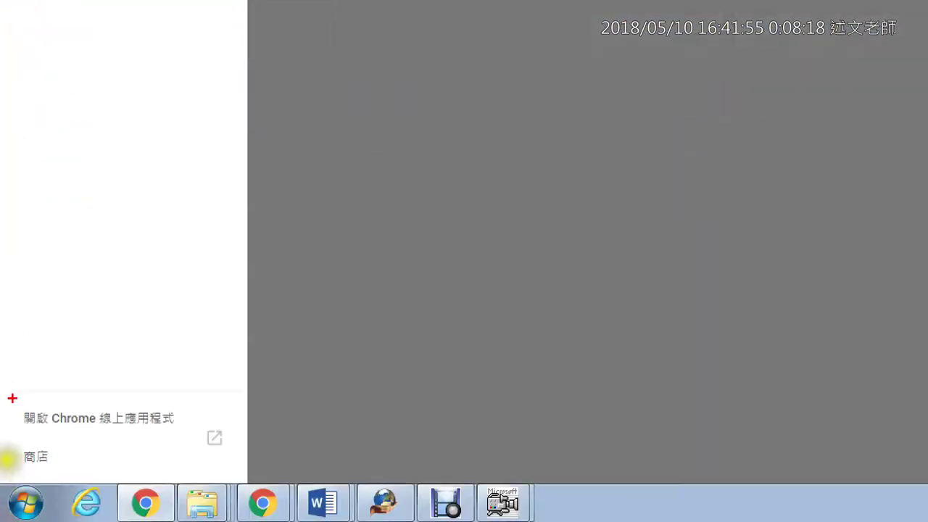
mouse_move(12, 396)
mouse_down()
mouse_move(88, 437)
mouse_move(197, 434)
mouse_up()
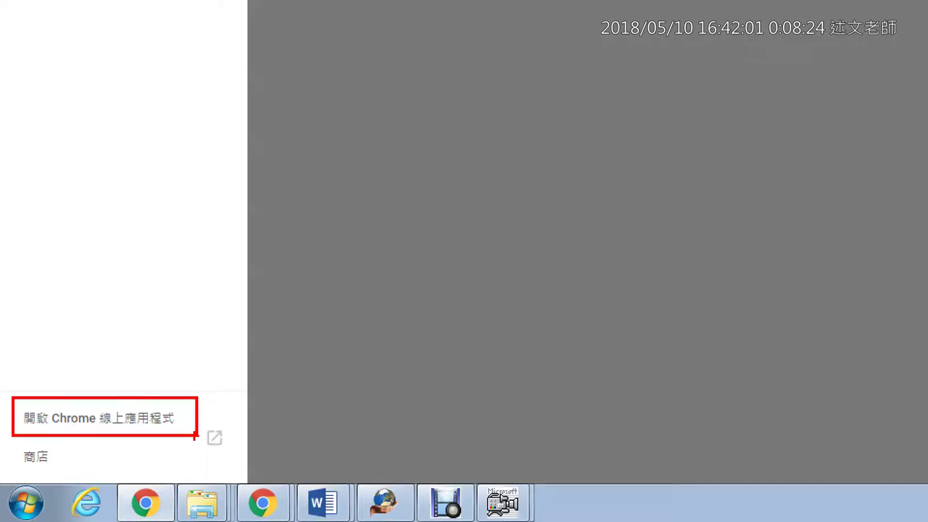
key(Escape)
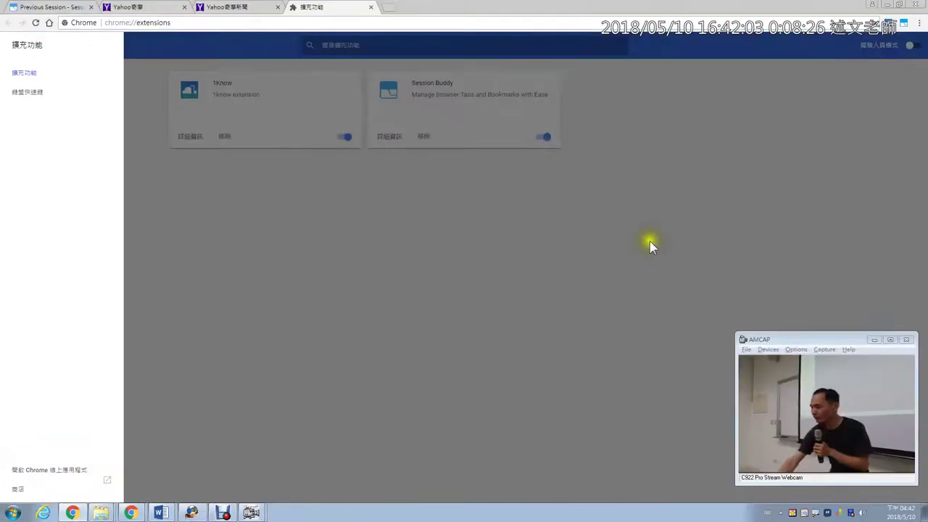
click(526, 246)
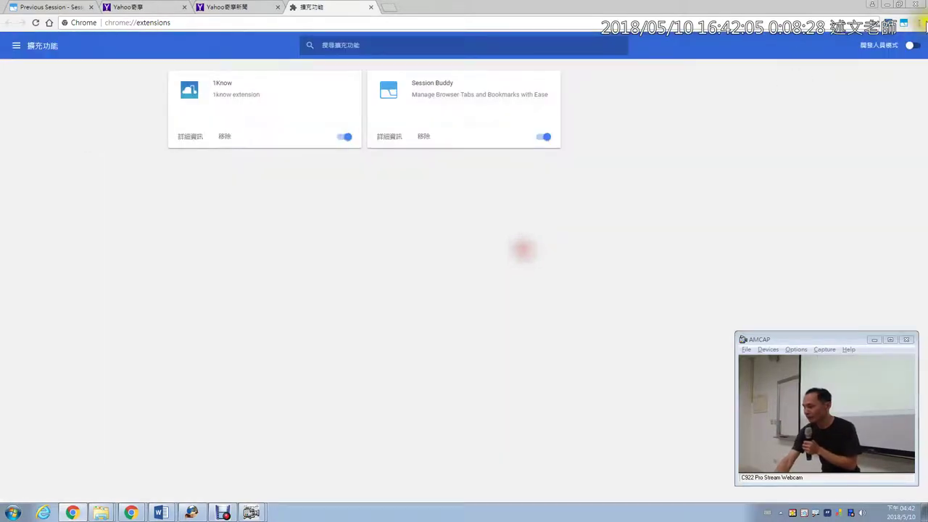
Expand Chrome's 更多工具 submenu and capture it as a floating screenshot
click(918, 24)
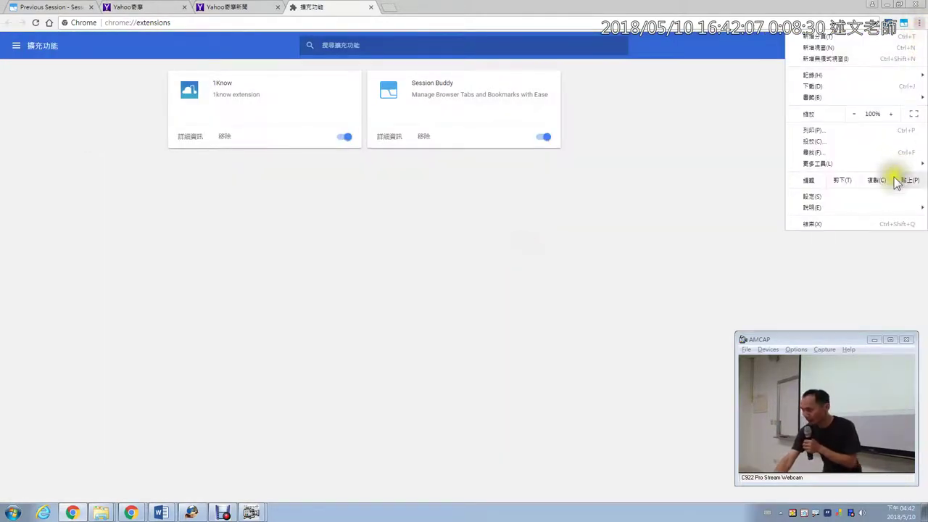
mouse_move(899, 168)
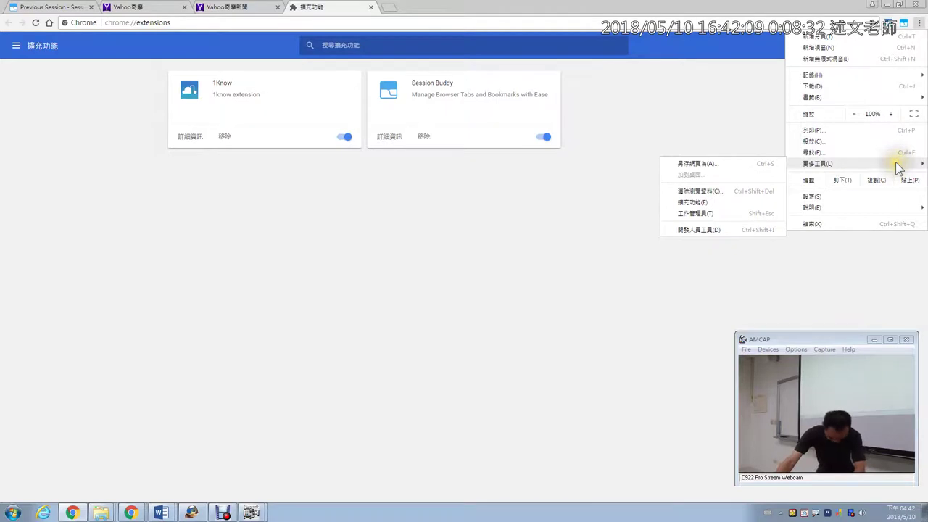
click(849, 112)
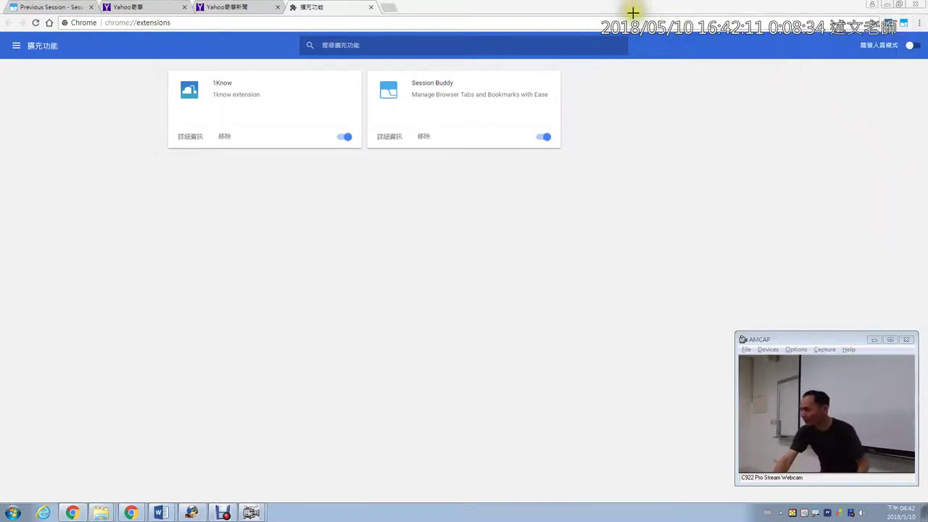
click(787, 168)
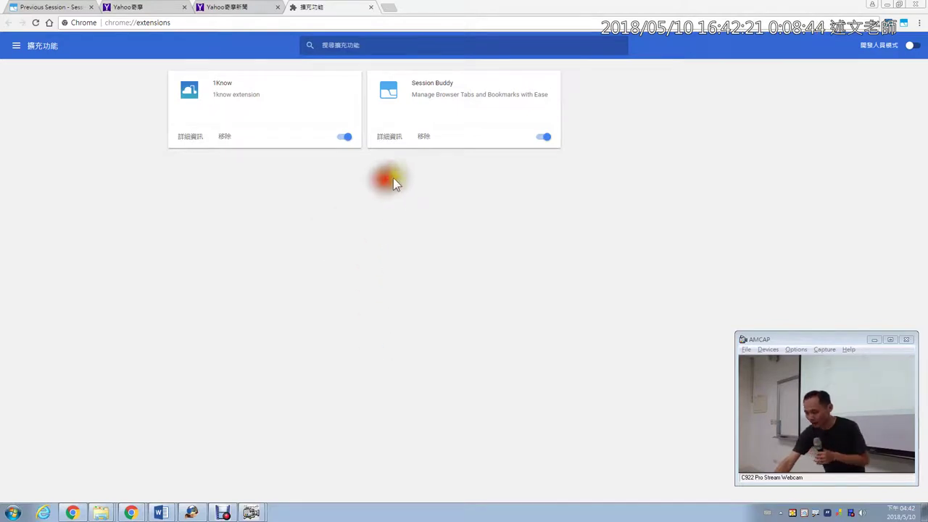
Annotate the floating screenshot with a red rectangle and a red arrow, and close it
right_click(426, 194)
click(452, 227)
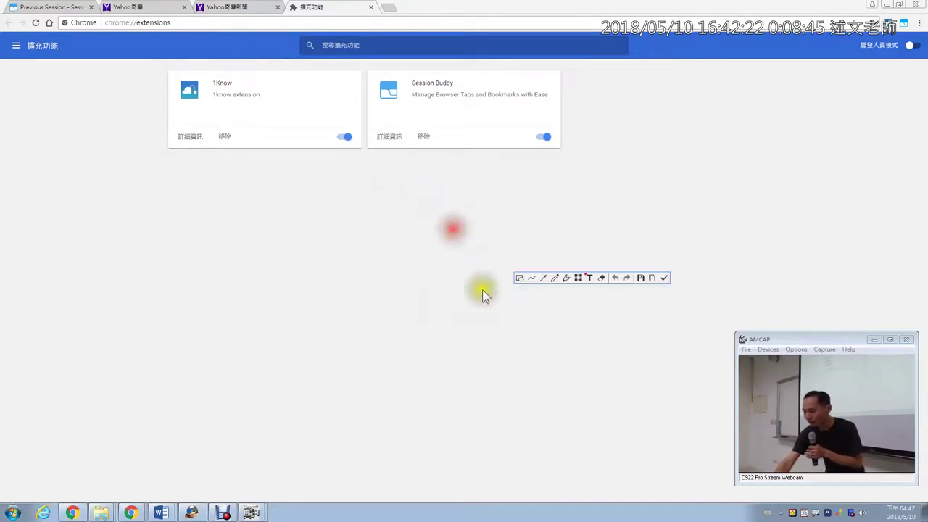
click(519, 278)
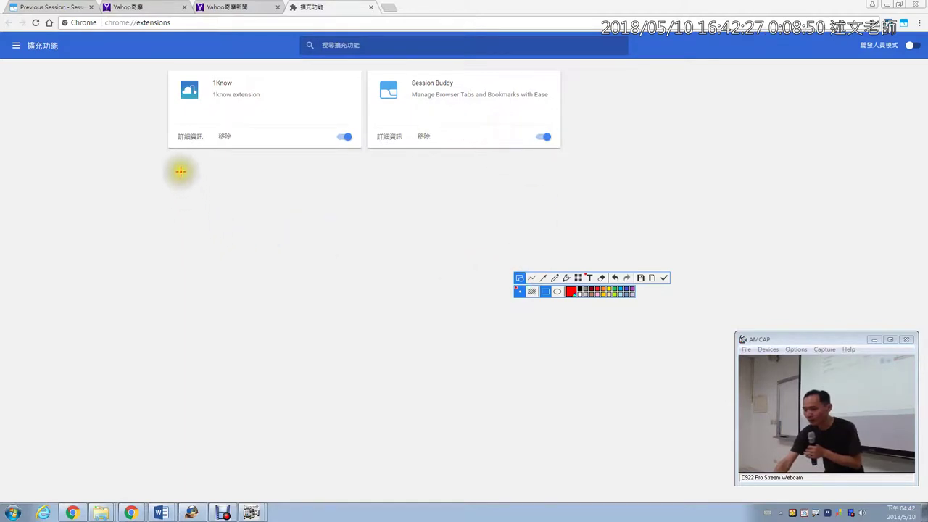
drag(183, 190, 269, 207)
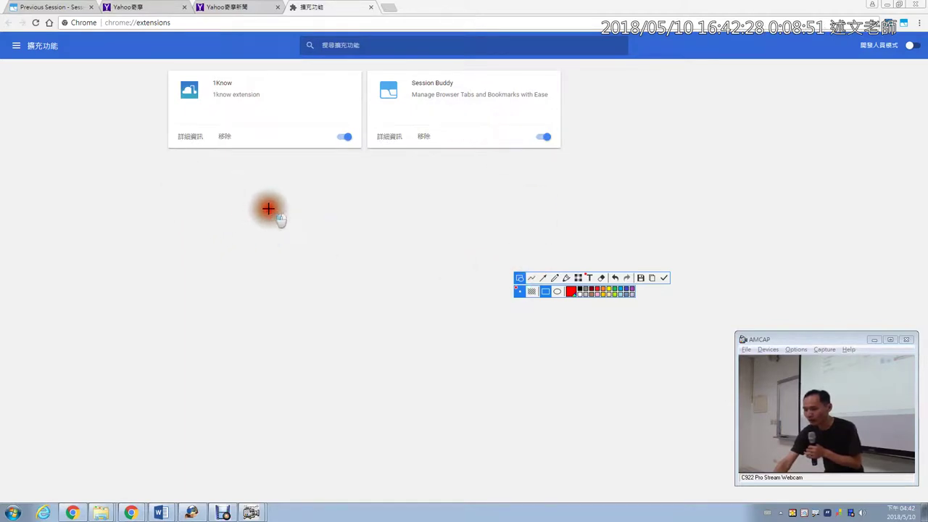
click(543, 279)
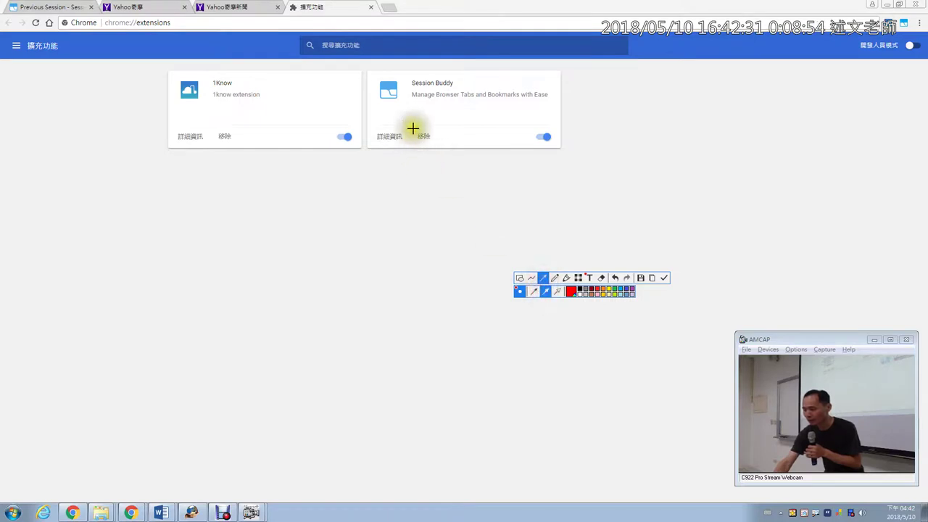
drag(412, 128, 276, 190)
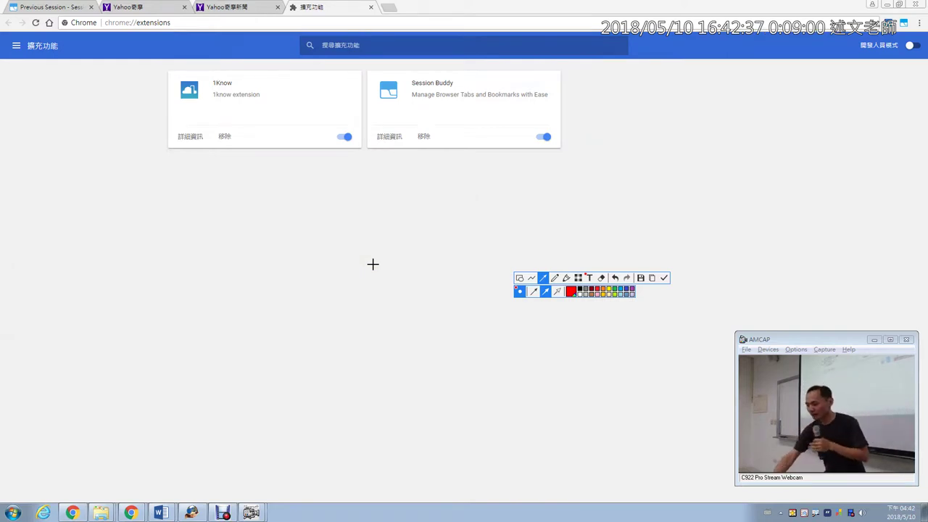
click(661, 278)
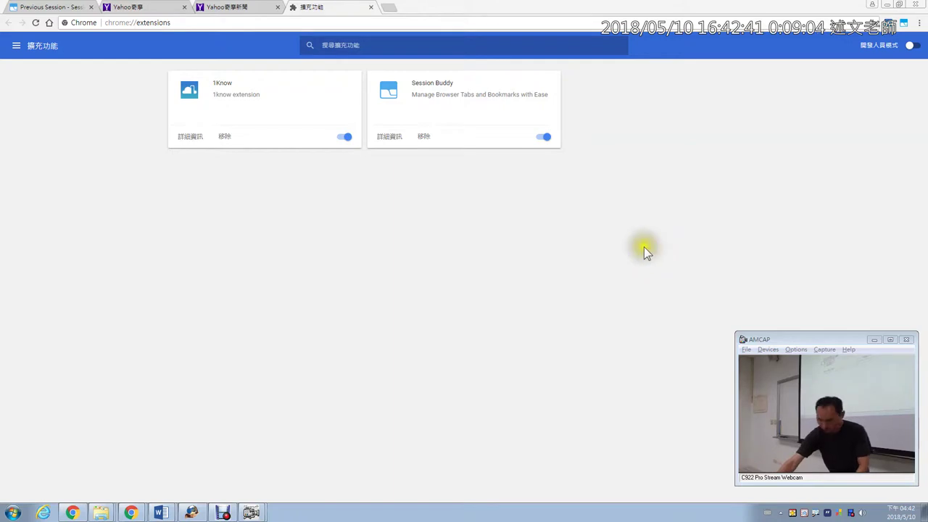
right_click(568, 254)
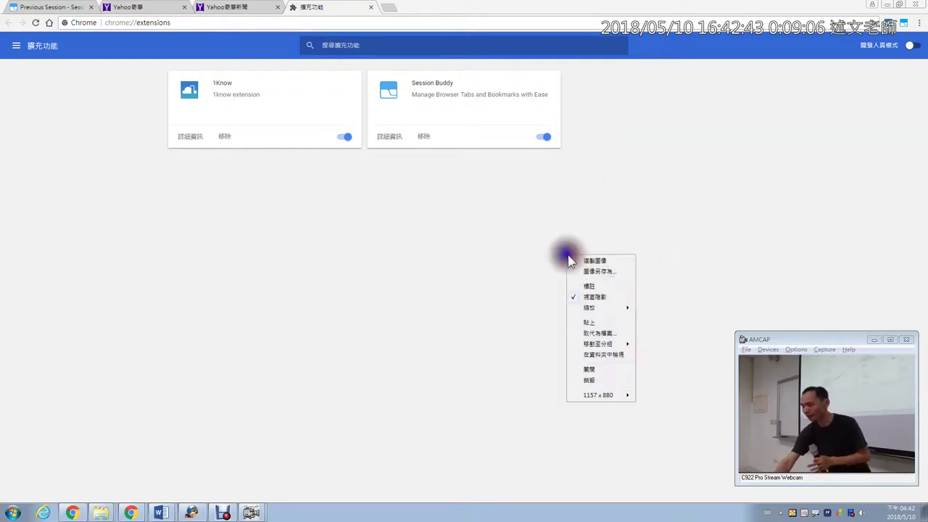
click(597, 369)
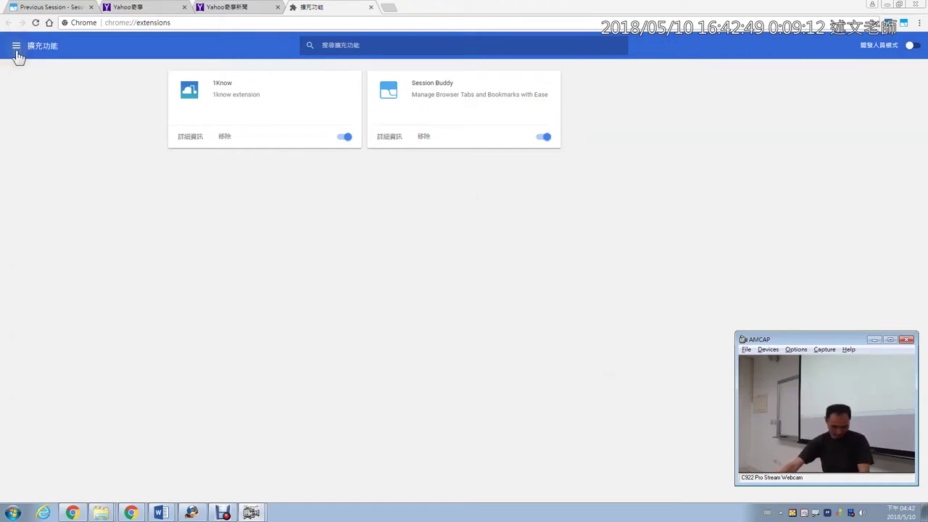
Capture the area from the 擴充功能 heading to the 1Know card as a floating screenshot, enlarge it to 230% and close it
mouse_move(16, 48)
mouse_down()
mouse_move(58, 104)
mouse_move(194, 154)
mouse_move(221, 145)
mouse_up()
click(194, 160)
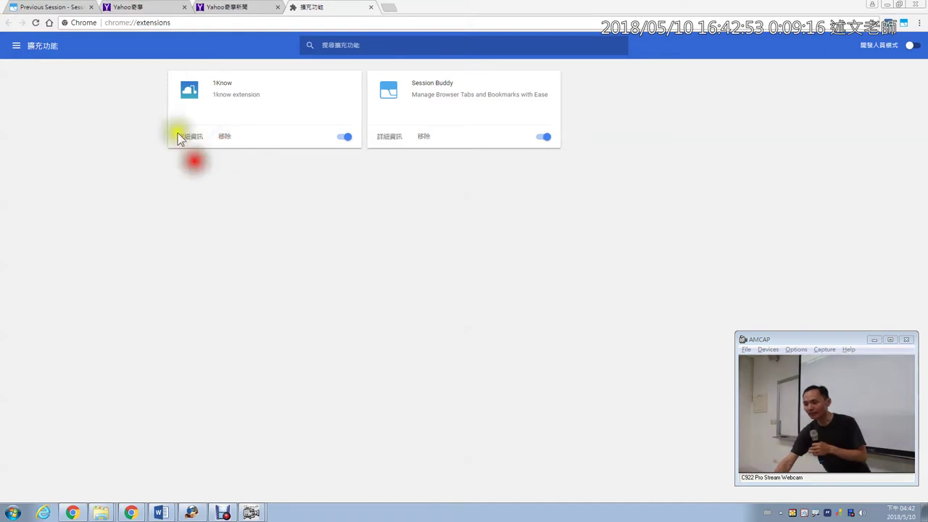
click(426, 223)
click(405, 171)
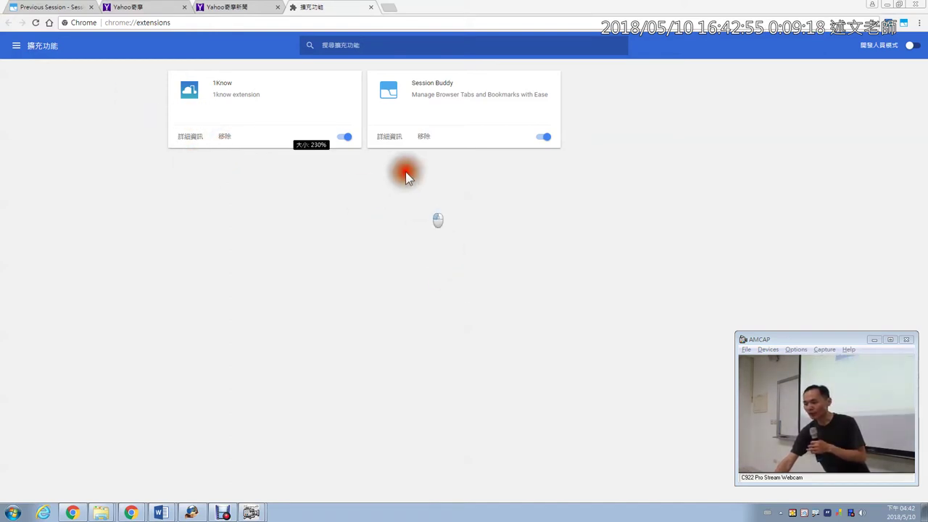
right_click(275, 121)
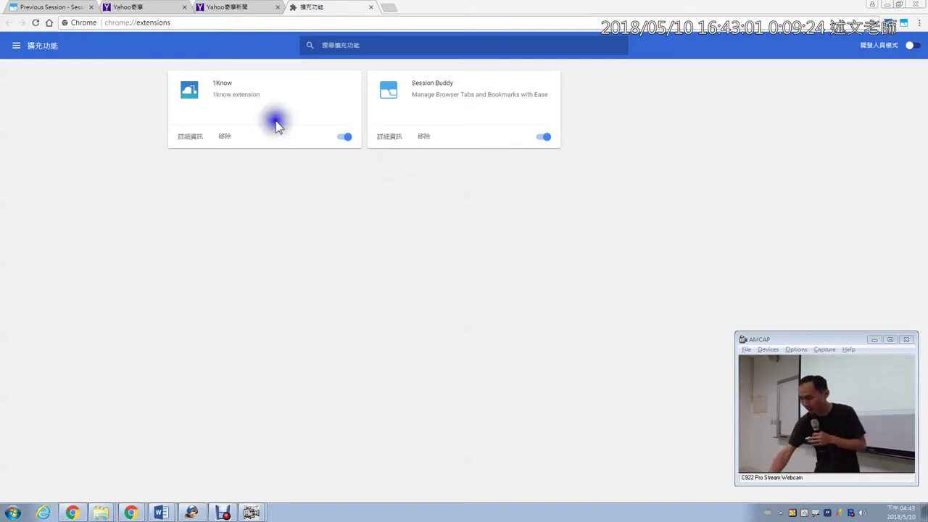
click(297, 234)
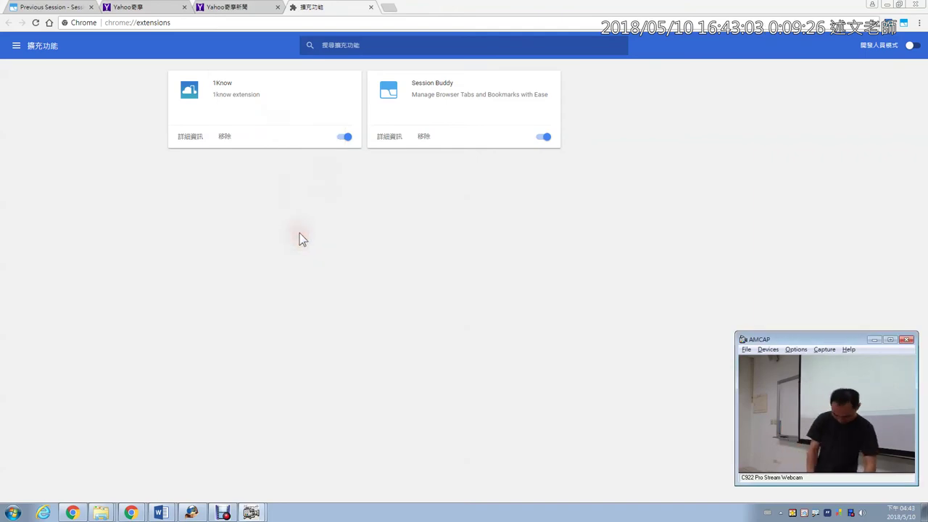